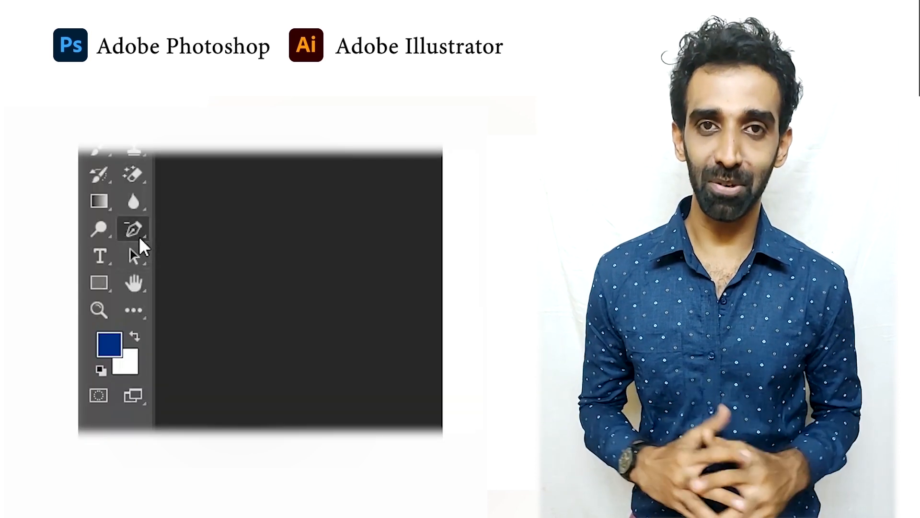
right_click(139, 236)
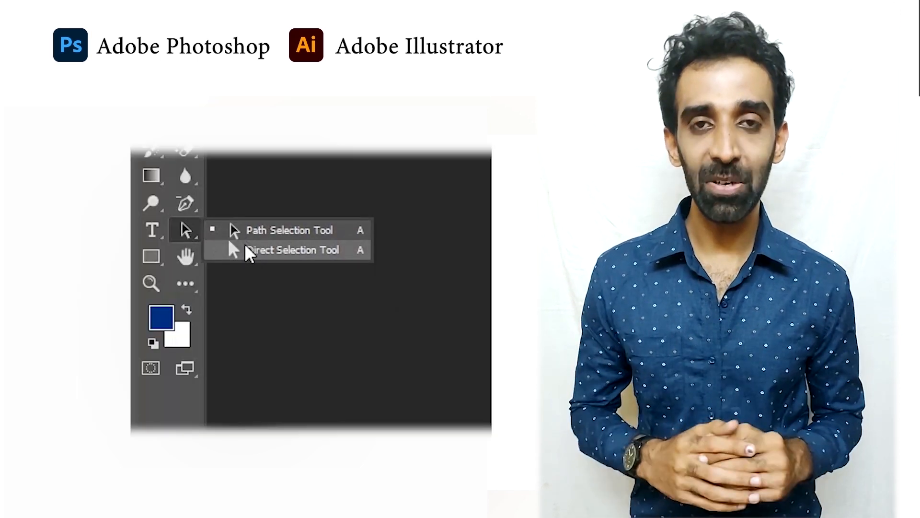
left_click(232, 231)
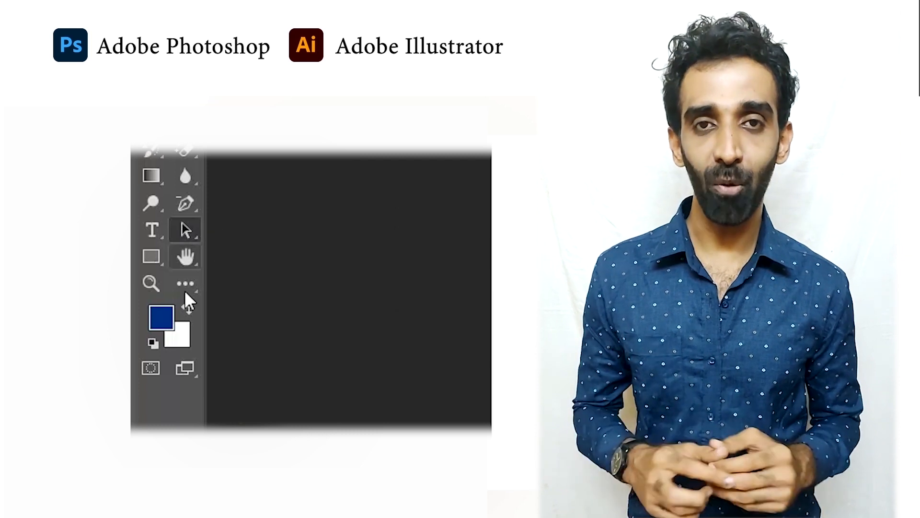
left_click(151, 258)
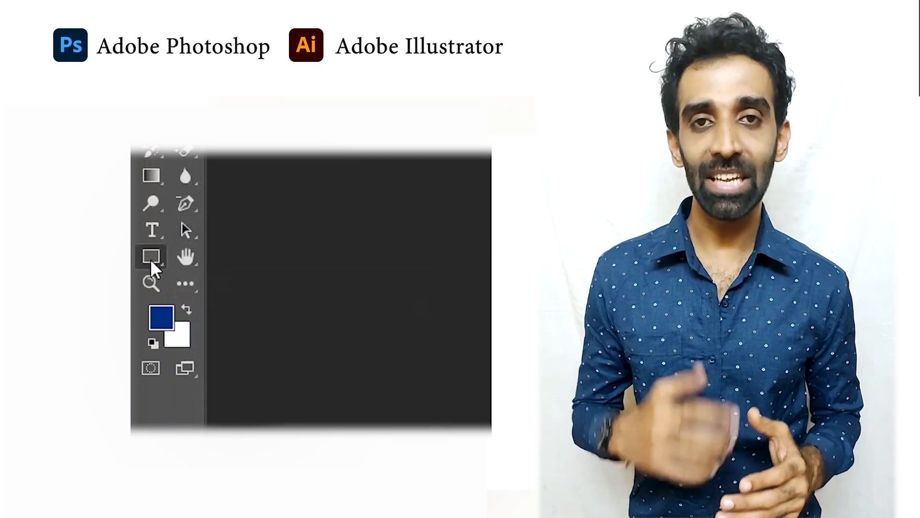
left_click(151, 258)
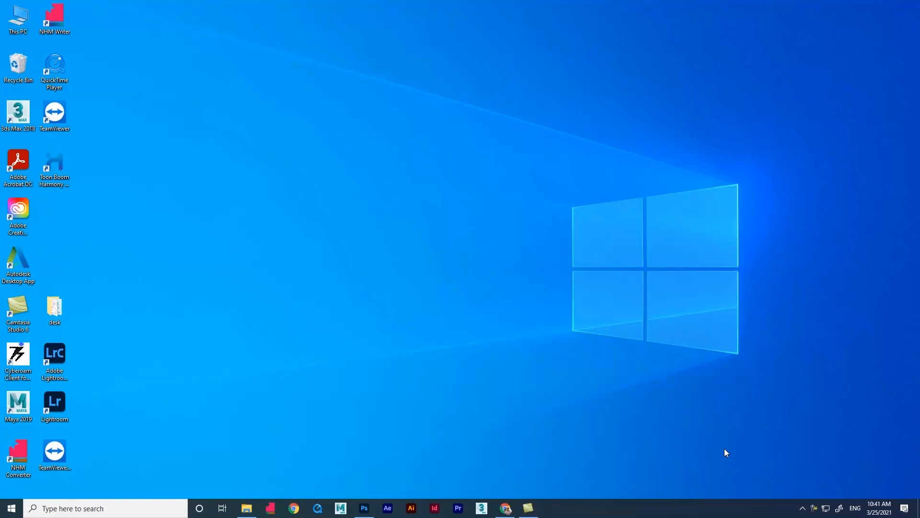
Step: Switch to Photoshop and draw a closed path with seven straight-sided corner points on the page using the Pen tool in Path mode
left_click(364, 509)
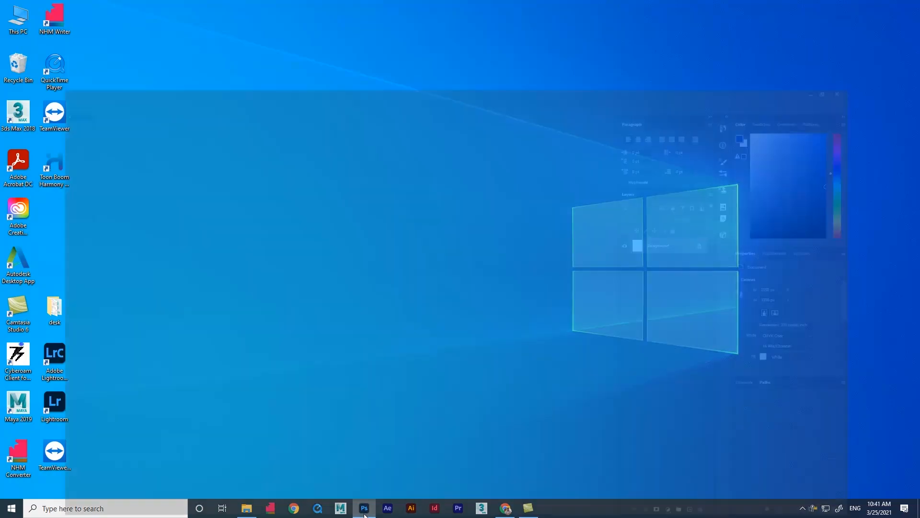
right_click(26, 136)
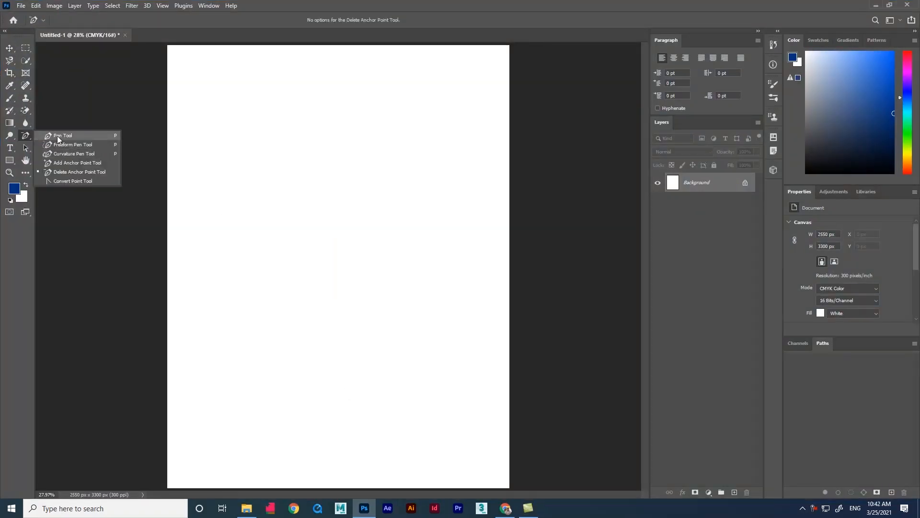
left_click(57, 136)
left_click(229, 196)
left_click(346, 111)
left_click(410, 157)
left_click(410, 250)
left_click(352, 325)
left_click(232, 328)
left_click(224, 256)
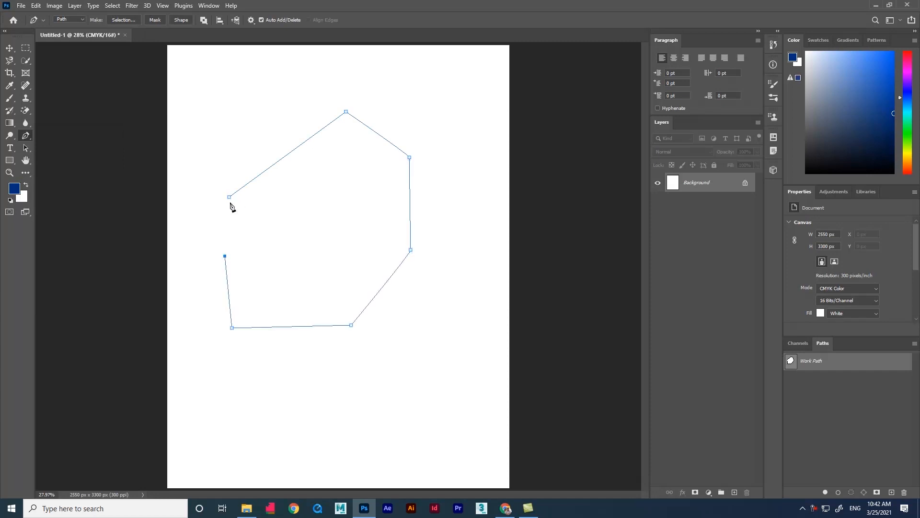
left_click(229, 197)
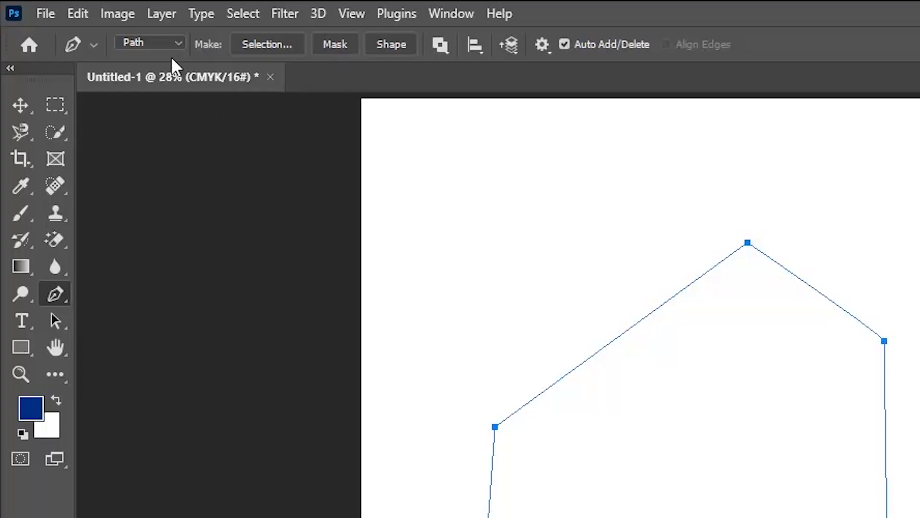
Step: Change the Pen tool's mode from Path to Shape and back to Path, and reselect the work path
left_click(160, 45)
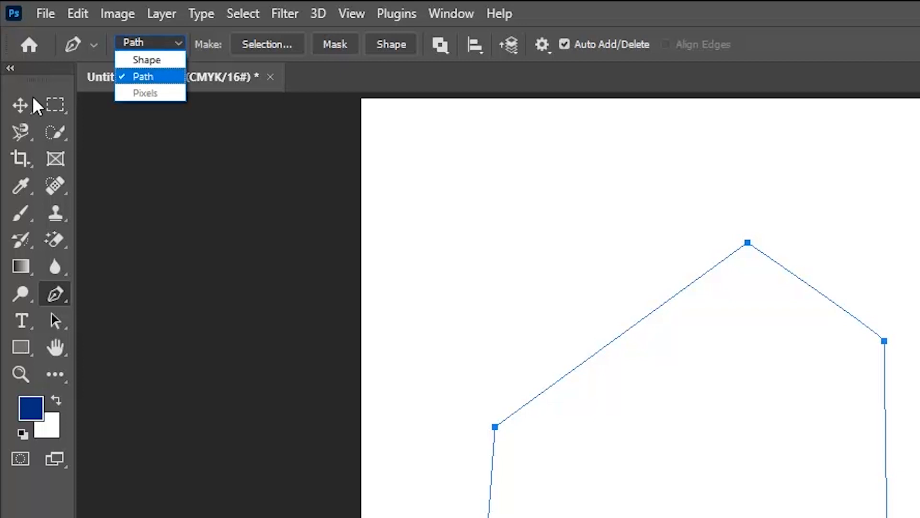
key("Escape")
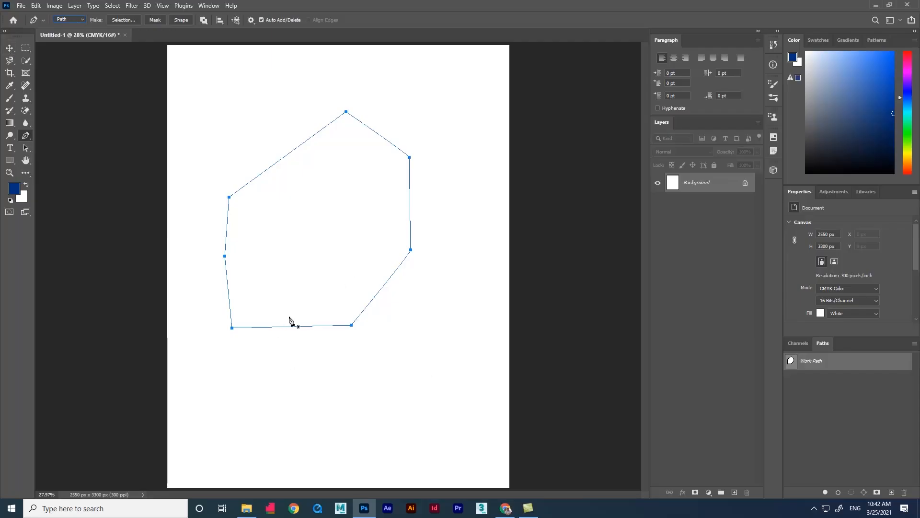
left_click(70, 19)
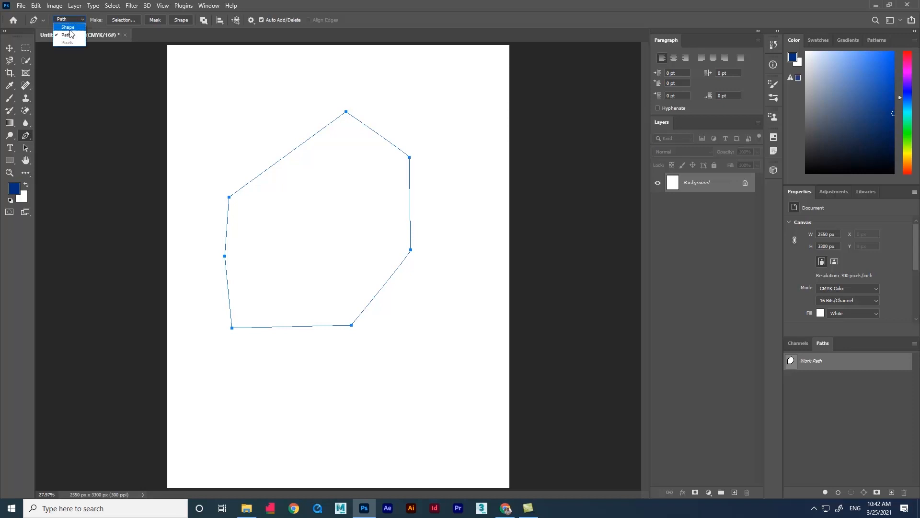
left_click(67, 27)
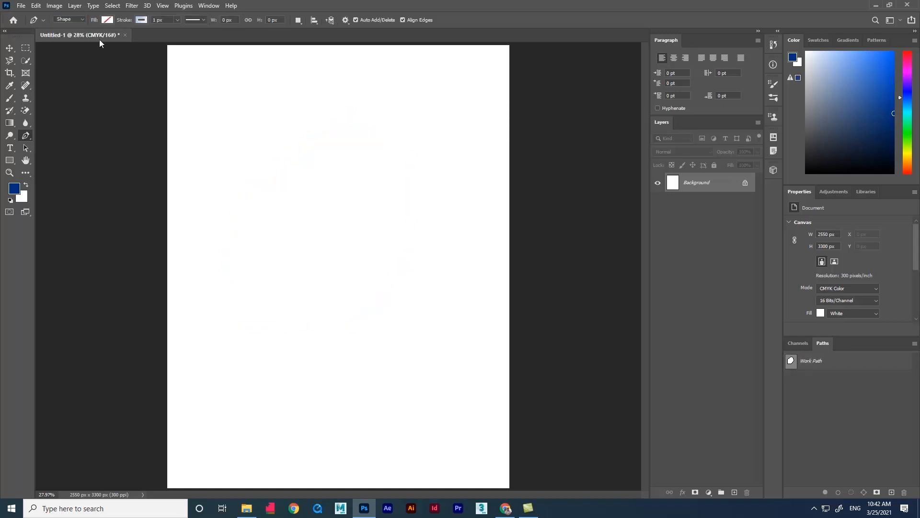
left_click(79, 19)
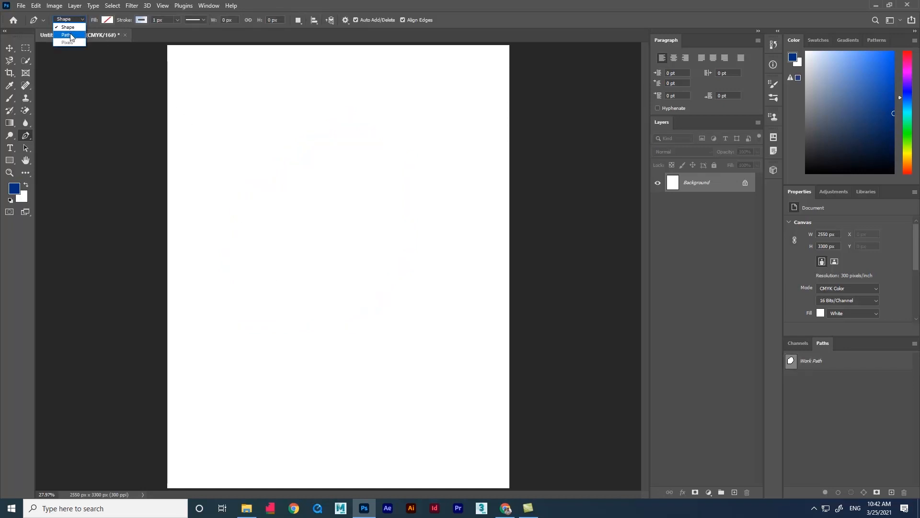
left_click(73, 37)
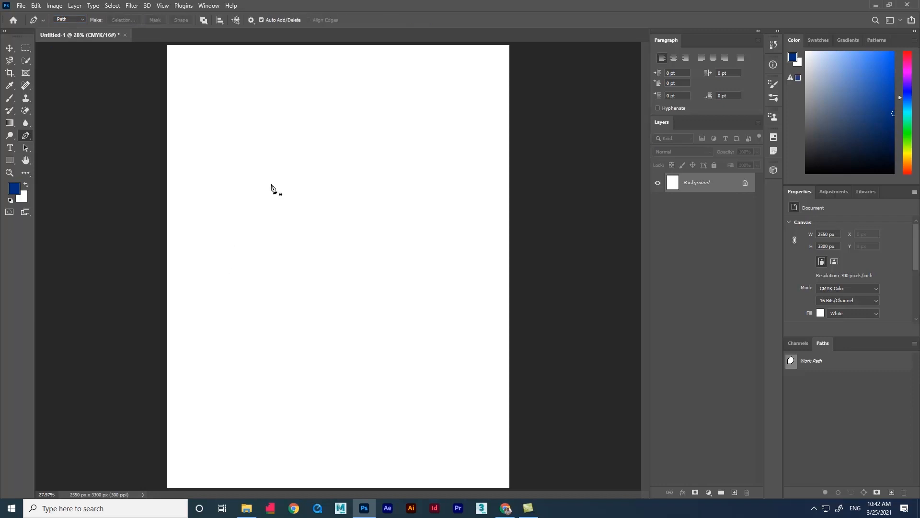
left_click(828, 369)
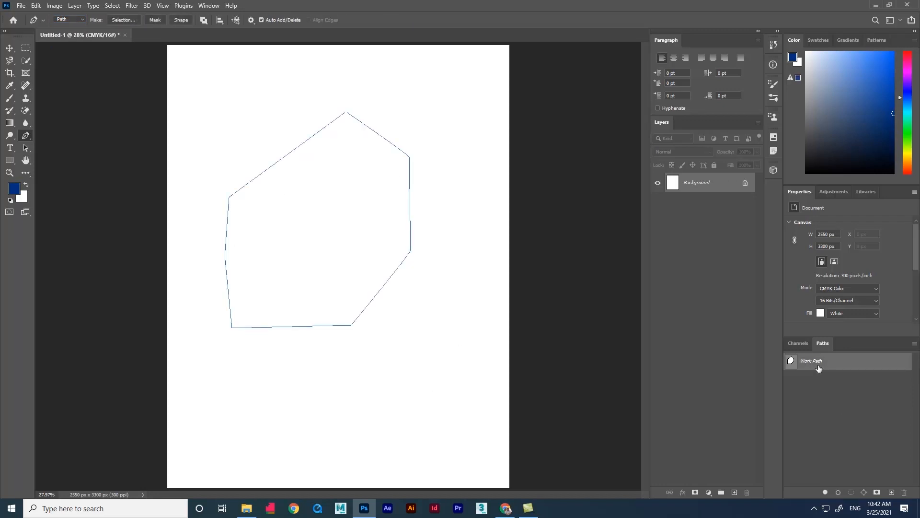
Step: Detach the Paths panel, place it beside the page and make it taller
left_click_drag(823, 346, 551, 231)
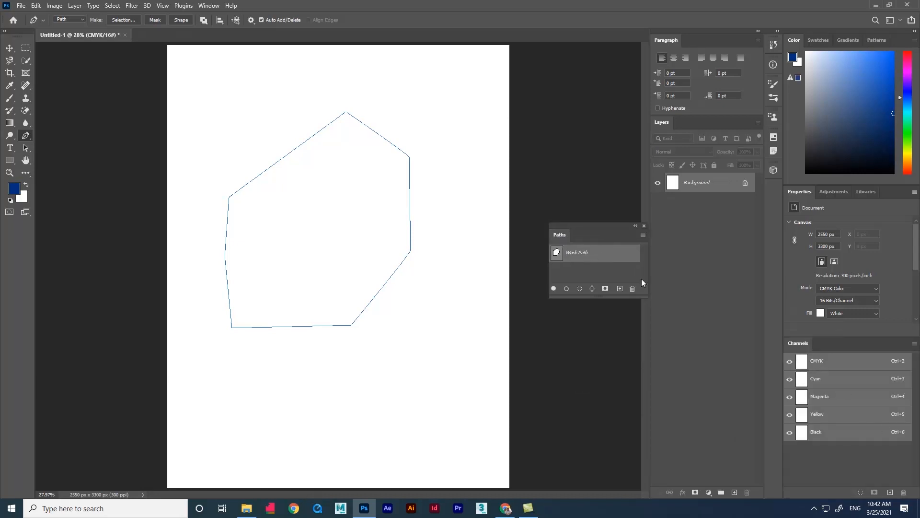
left_click_drag(567, 227, 544, 217)
left_click_drag(577, 287, 581, 384)
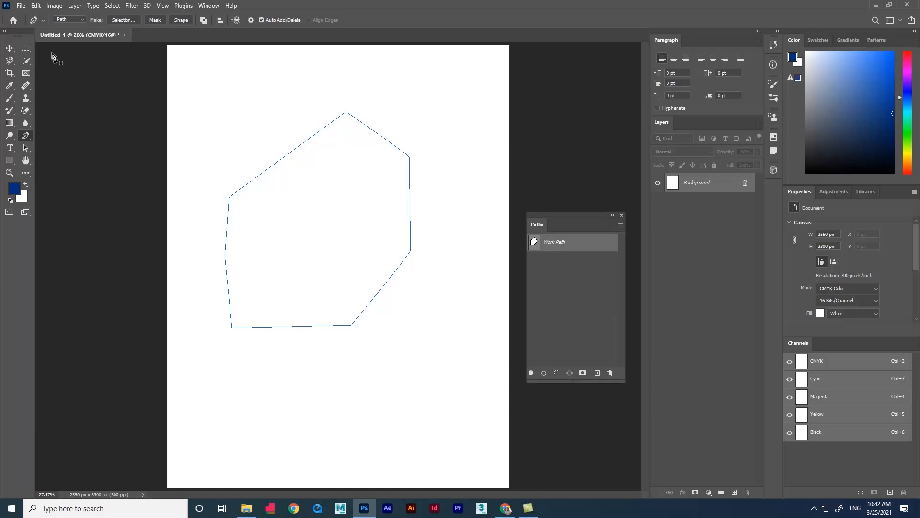
Step: Set the Pen tool to Shape mode and draw a closed seven-point polygon about 1818 by 1571 px on the page
left_click(72, 19)
left_click(67, 27)
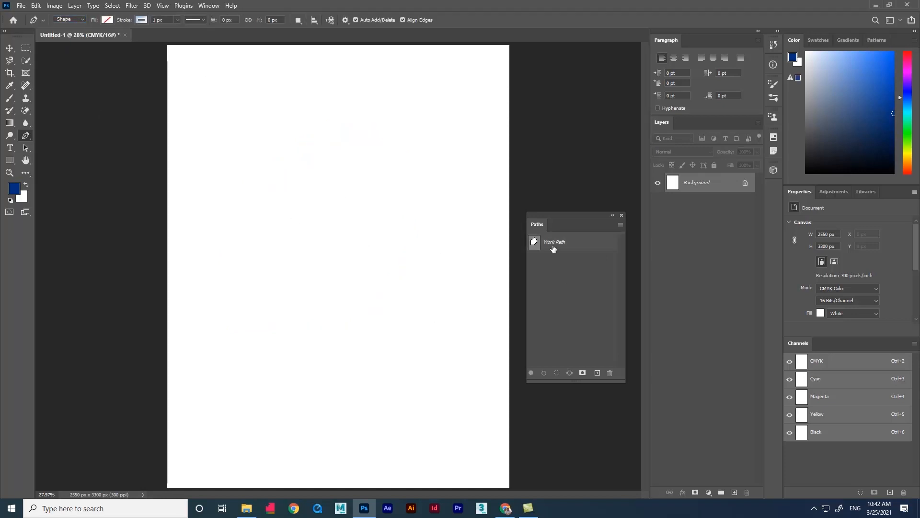
left_click(221, 183)
left_click(307, 135)
left_click(390, 168)
left_click(449, 278)
left_click(397, 346)
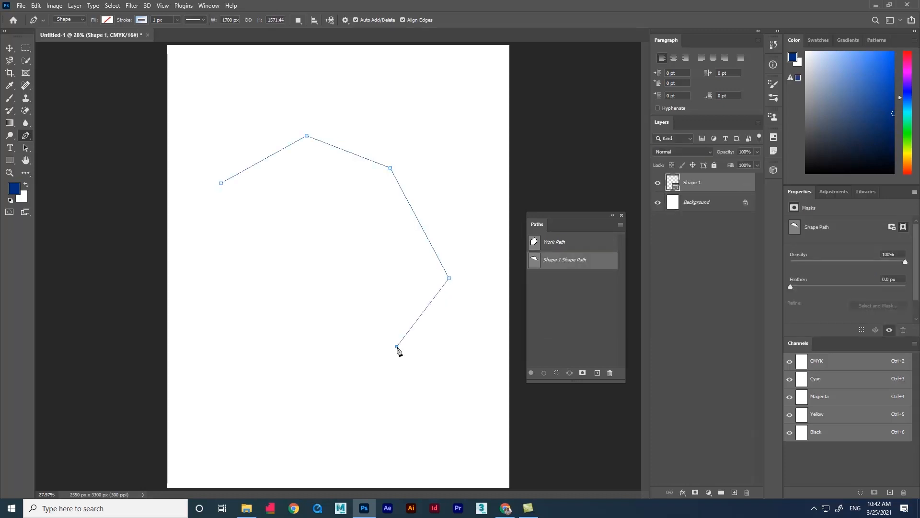
left_click(212, 323)
left_click(205, 232)
left_click(221, 184)
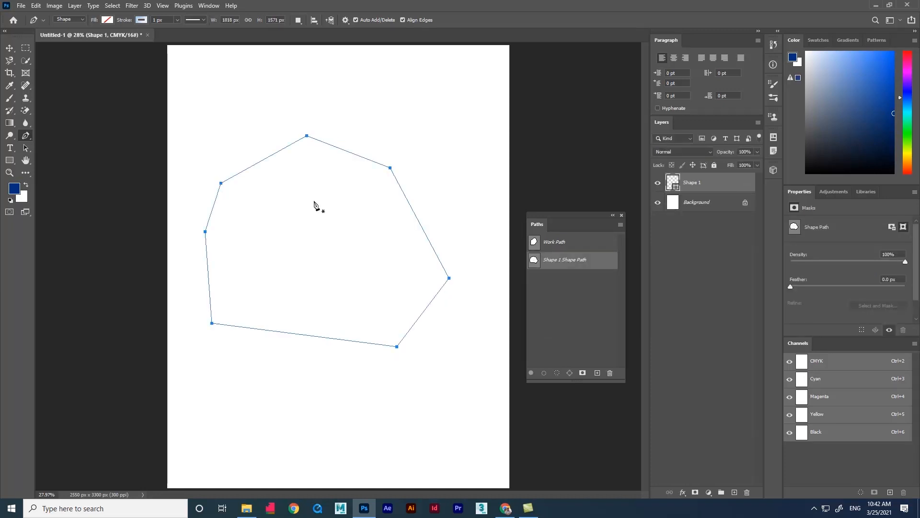
Step: Fill the polygon with black and give it a solid blue stroke about 29.24 px wide
left_click(108, 19)
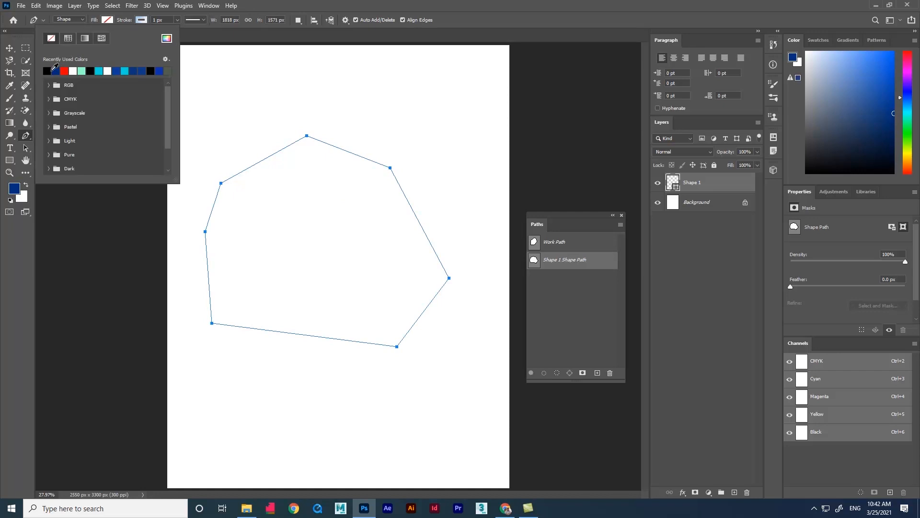
left_click(48, 71)
left_click(144, 21)
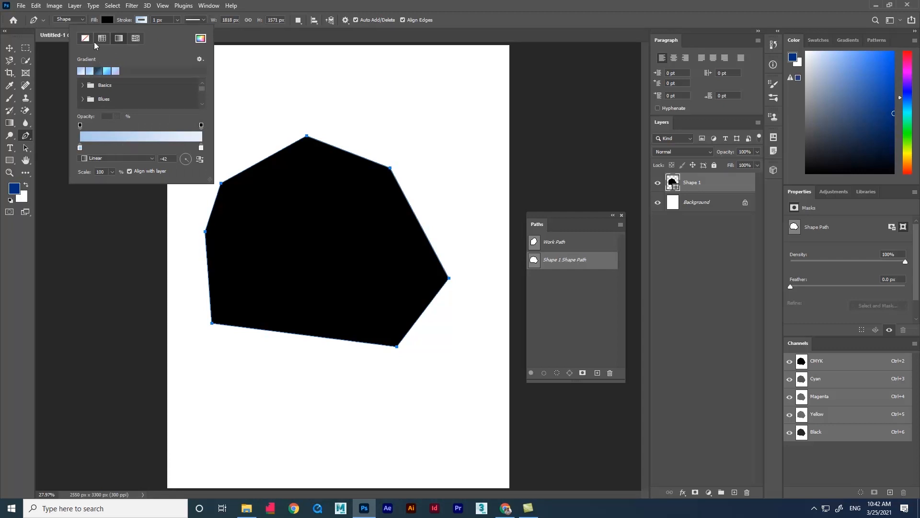
left_click(85, 41)
left_click(102, 40)
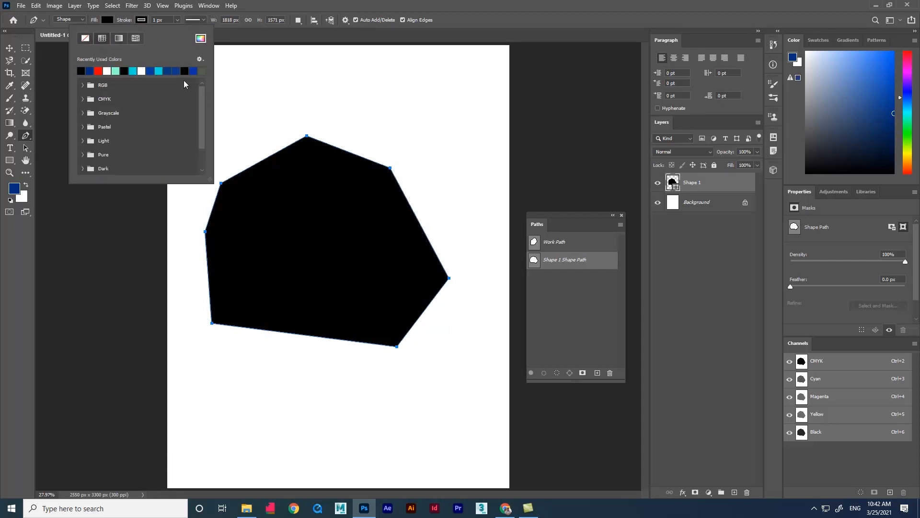
left_click(194, 70)
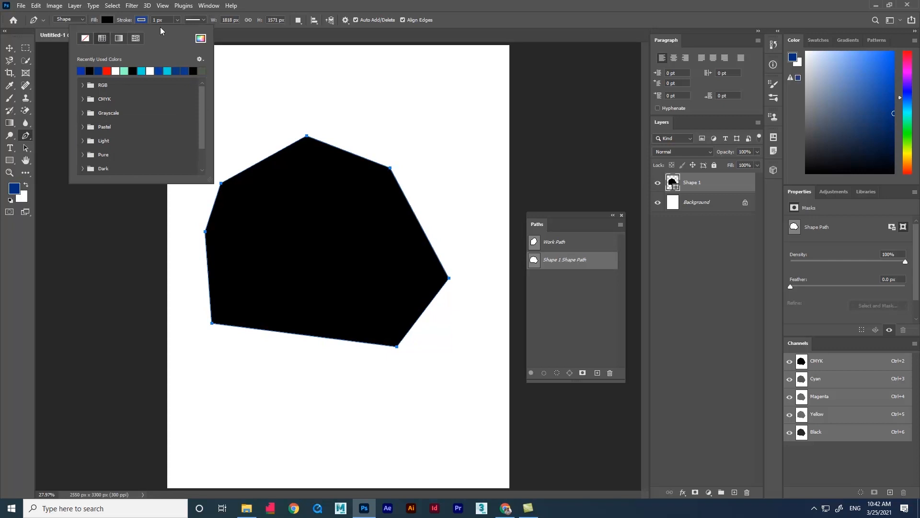
left_click(177, 21)
mouse_move(176, 32)
left_mouse_down()
mouse_move(191, 32)
mouse_move(182, 33)
left_mouse_up()
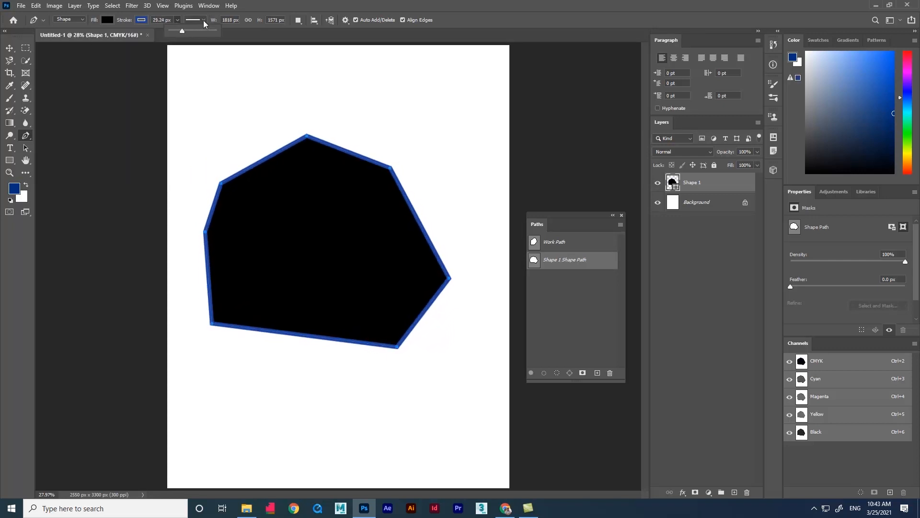
Step: Try the dashed and dotted line styles on the polygon's stroke, and return it to a continuous line
left_click(203, 22)
left_click(180, 65)
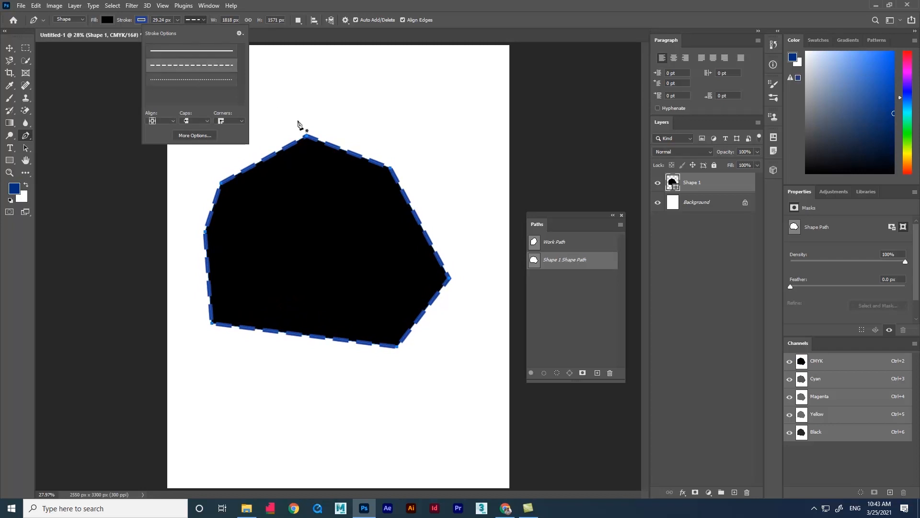
left_click(178, 82)
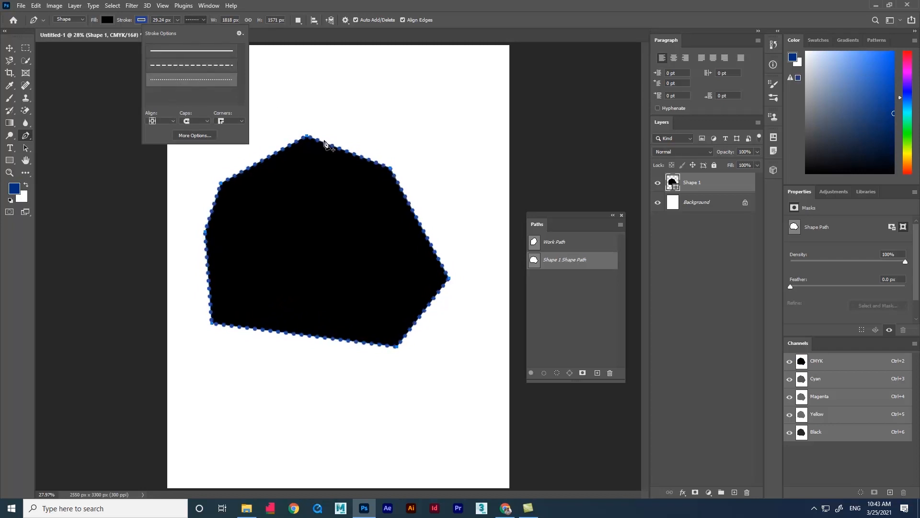
left_click(192, 50)
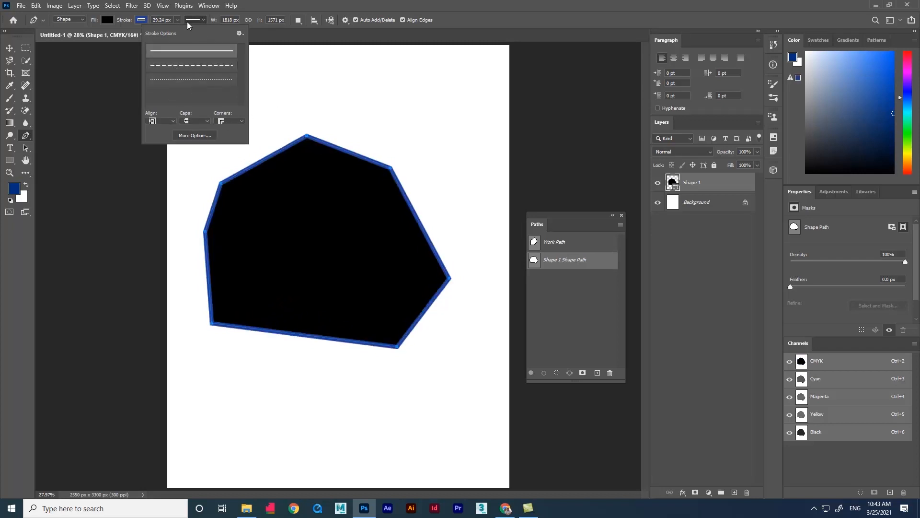
left_click(85, 27)
right_click(38, 215)
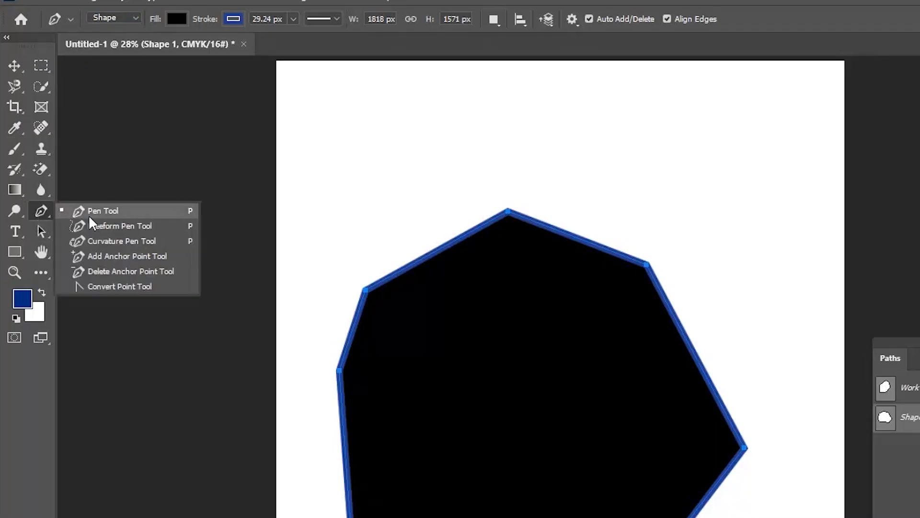
left_click(114, 18)
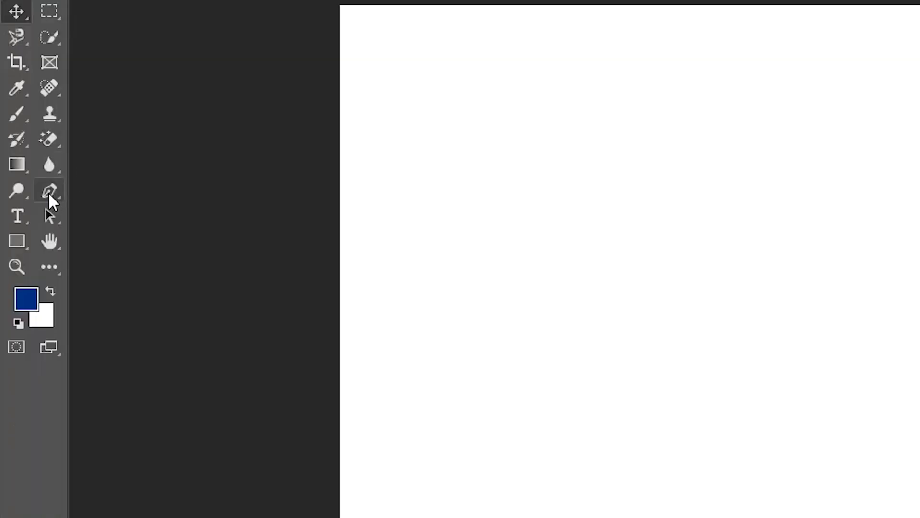
Step: Draw a closed freehand shape about 1804 by 2143 px on the page with the Freeform Pen tool in Shape mode
left_click(48, 192)
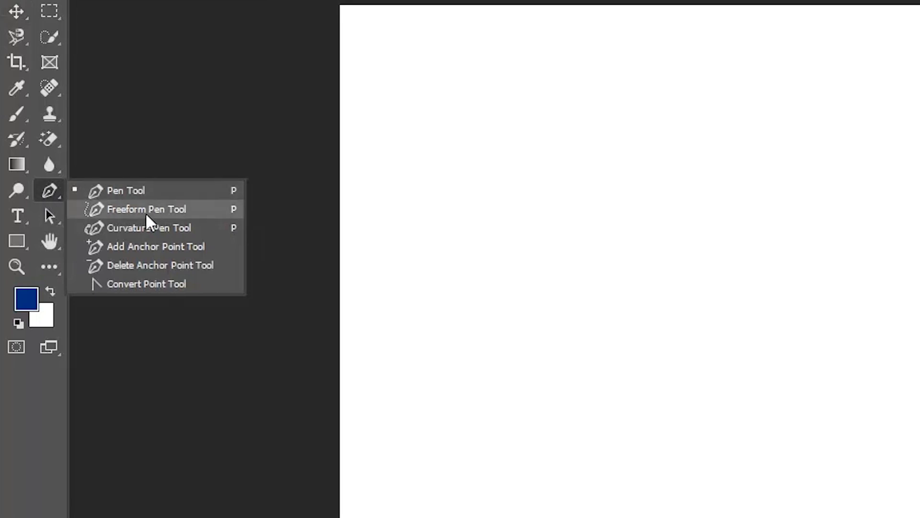
left_click(134, 211)
mouse_move(207, 264)
left_mouse_down()
mouse_move(436, 396)
mouse_move(215, 289)
mouse_move(209, 264)
left_mouse_up()
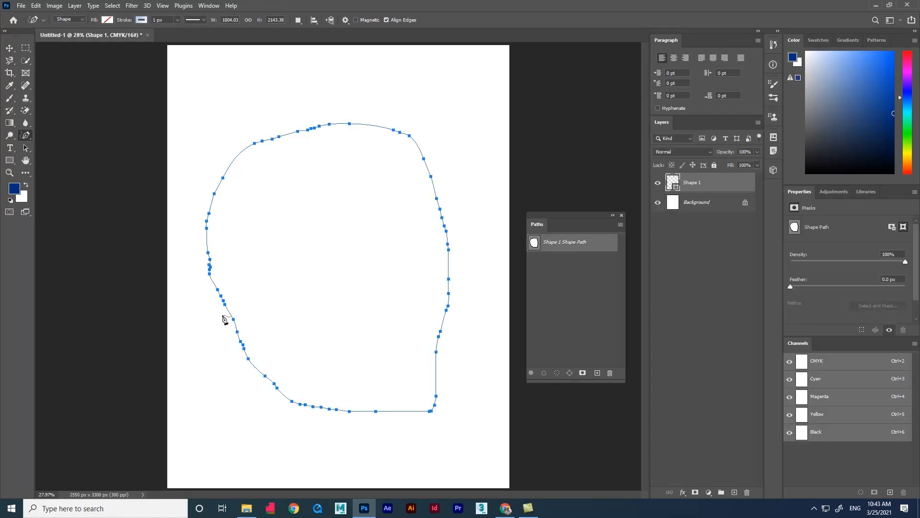
left_click(78, 21)
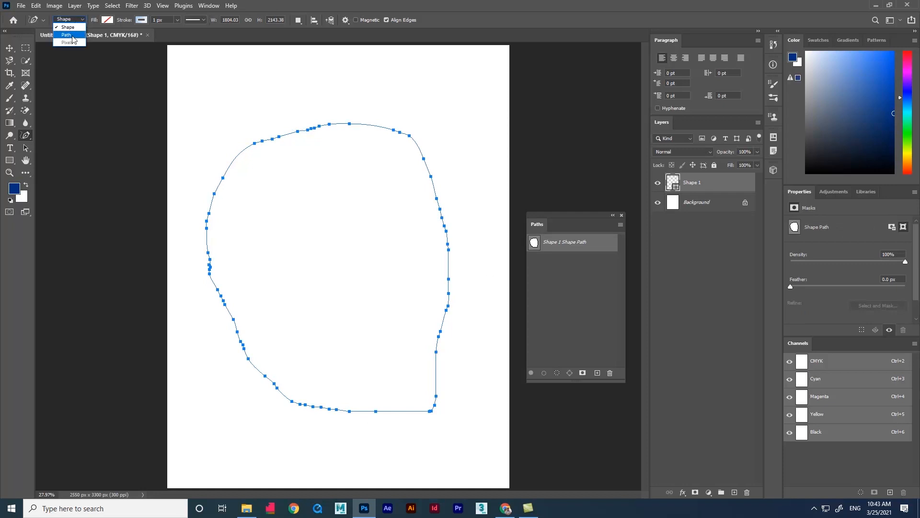
key("Escape")
Step: Fill the freehand shape with solid black and change its stroke to solid blue
left_click(107, 20)
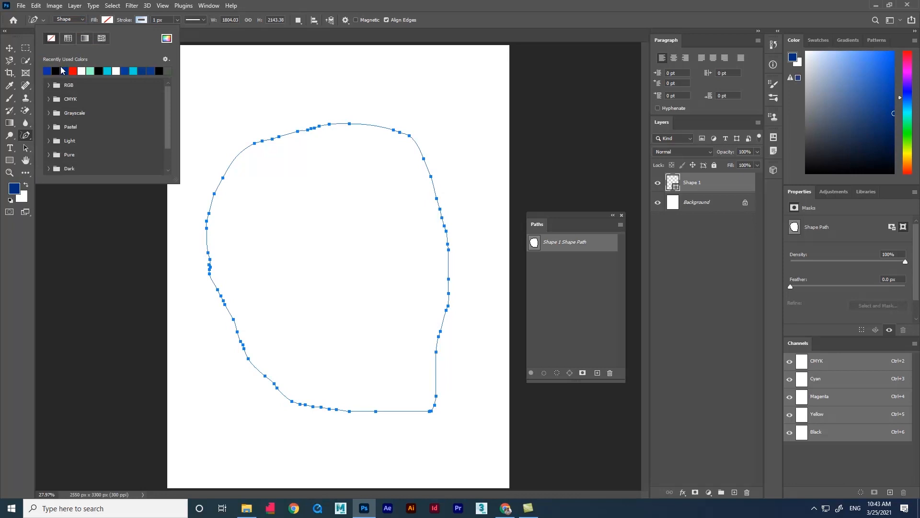
left_click(55, 71)
left_click(142, 20)
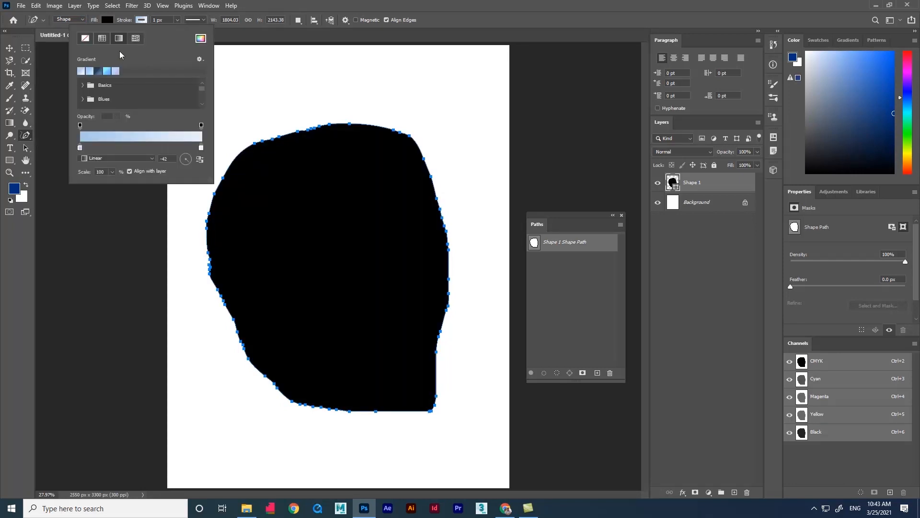
left_click(102, 38)
left_click(185, 71)
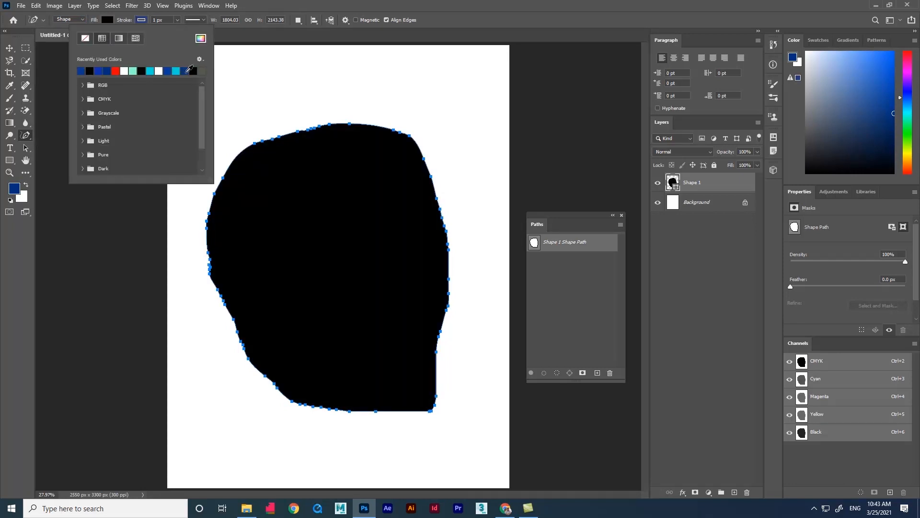
Step: Delete the black freehand shape from the page
left_click(9, 48)
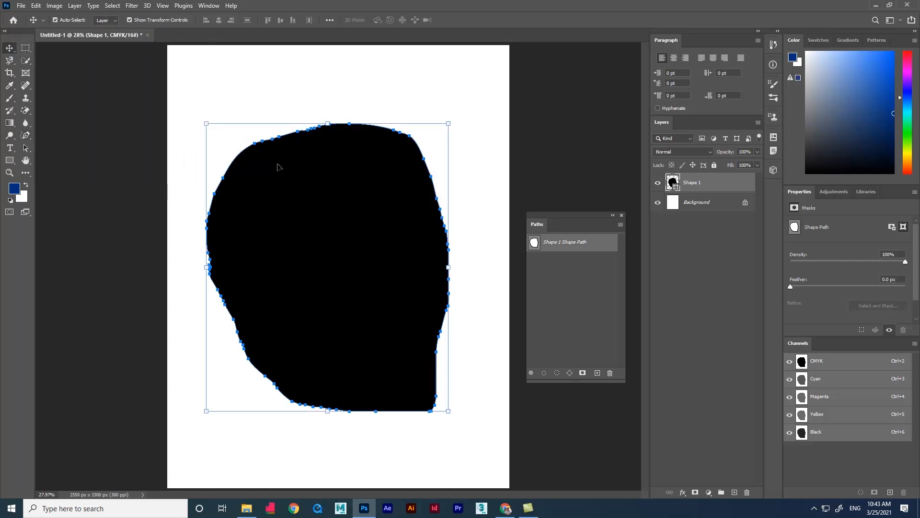
key("Delete")
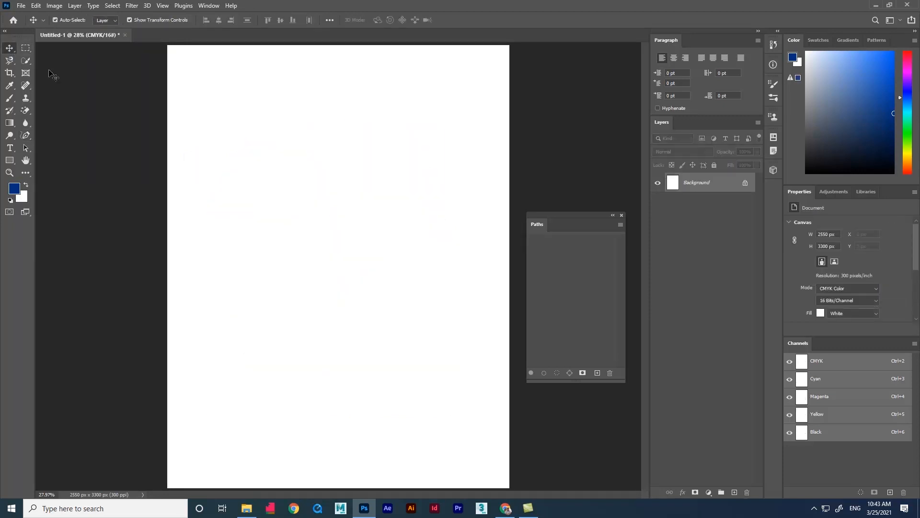
Step: Draw a closed freehand outline on the page with the Freeform Pen tool in Path mode
left_click_drag(25, 135, 75, 146)
left_click(77, 20)
left_click(64, 32)
mouse_move(224, 205)
left_mouse_down()
mouse_move(249, 154)
mouse_move(408, 258)
mouse_move(248, 326)
mouse_move(232, 206)
left_mouse_up()
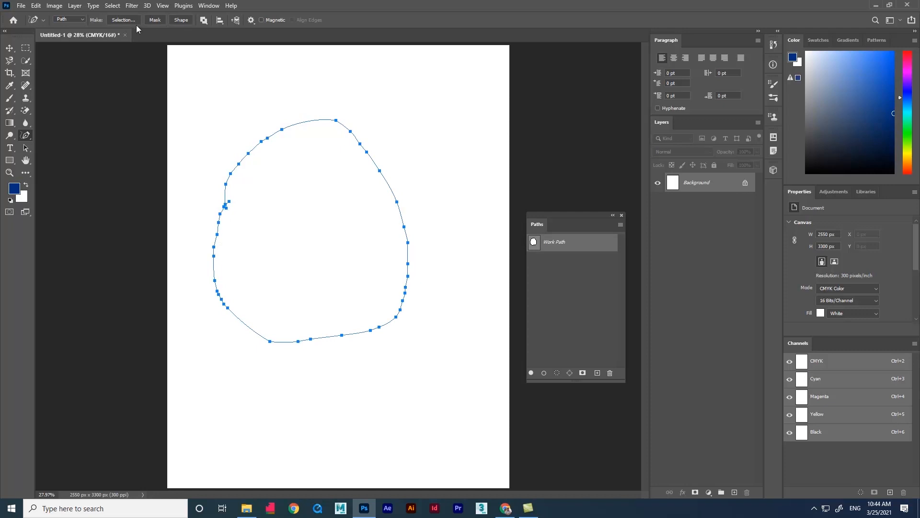
Step: Check the Make Selection options for the freehand path and leave them without making a selection
left_click(118, 20)
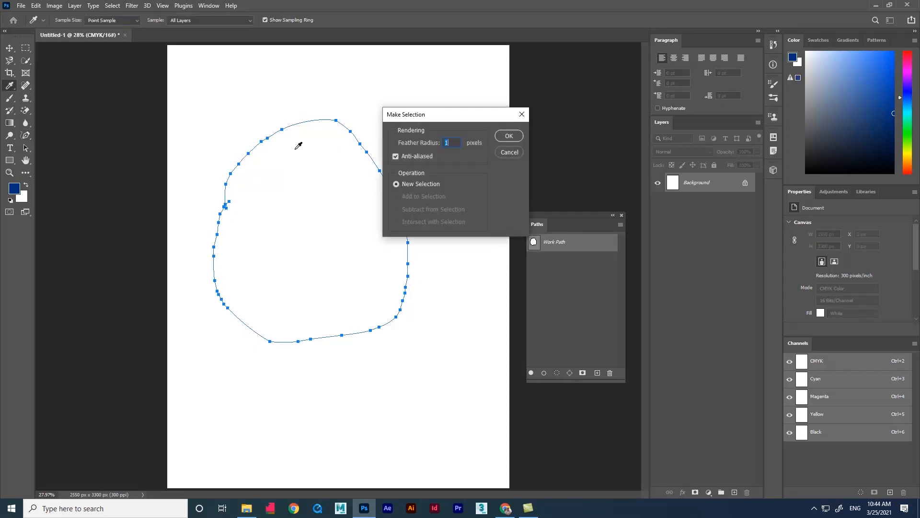
left_click_drag(442, 143, 432, 144)
left_click(510, 153)
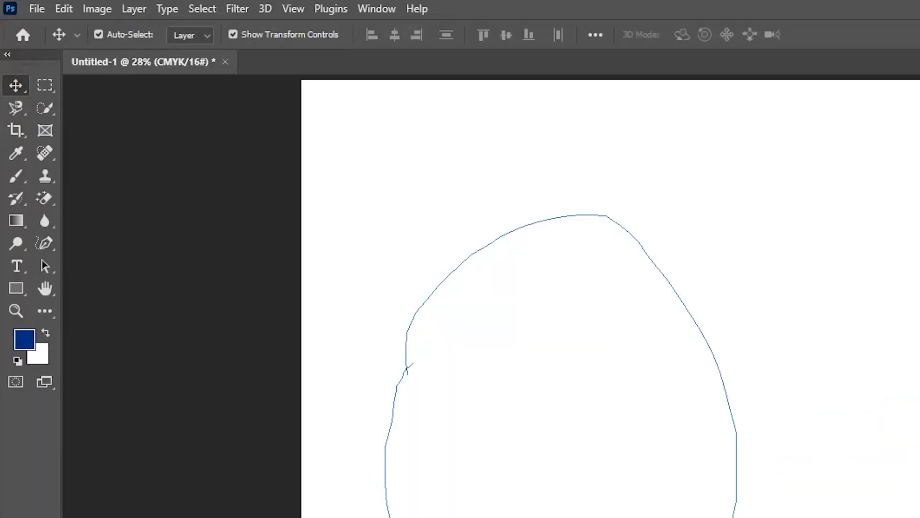
Step: Delete the freehand work path to clear the page
key("Delete")
left_click(757, 341)
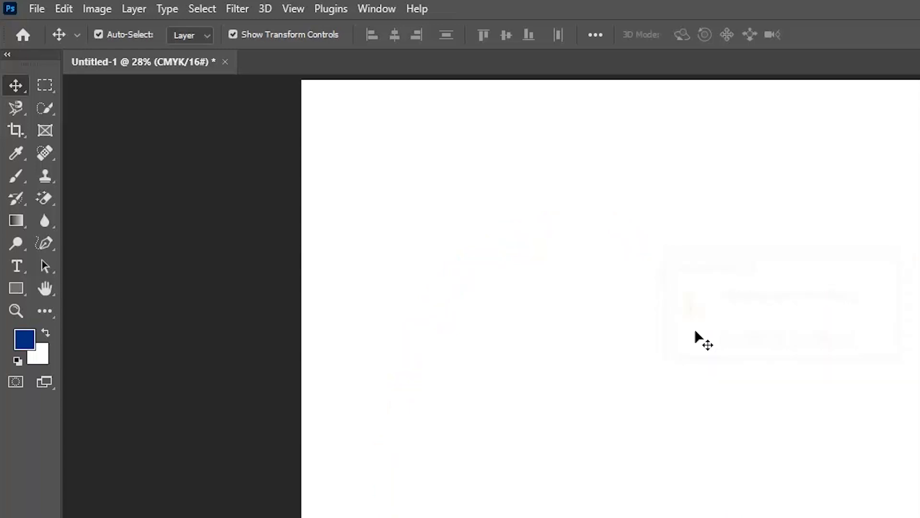
Step: Draw a closed three-point curved shape in the upper half of the page with the Curvature Pen tool in Shape mode
left_click(49, 242)
right_click(50, 243)
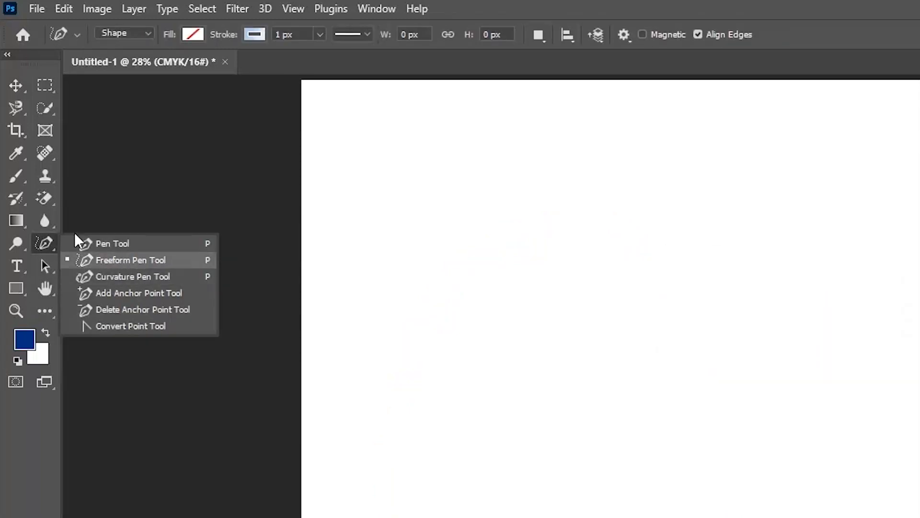
left_click(21, 112)
left_click(82, 141)
left_click(45, 243)
right_click(44, 243)
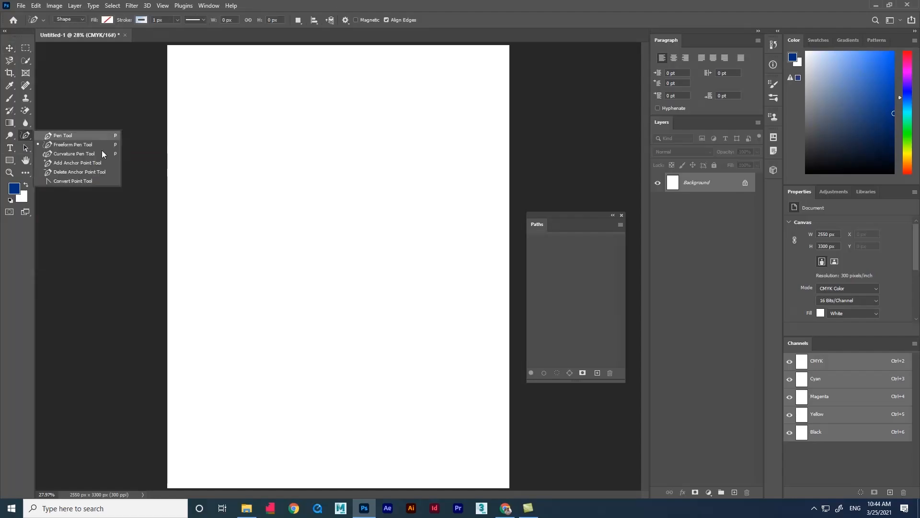
left_click(65, 154)
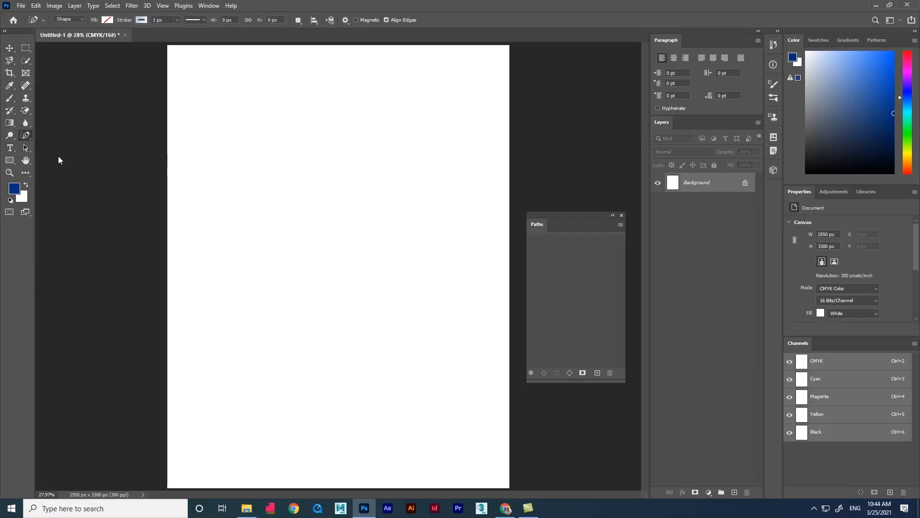
left_click(224, 194)
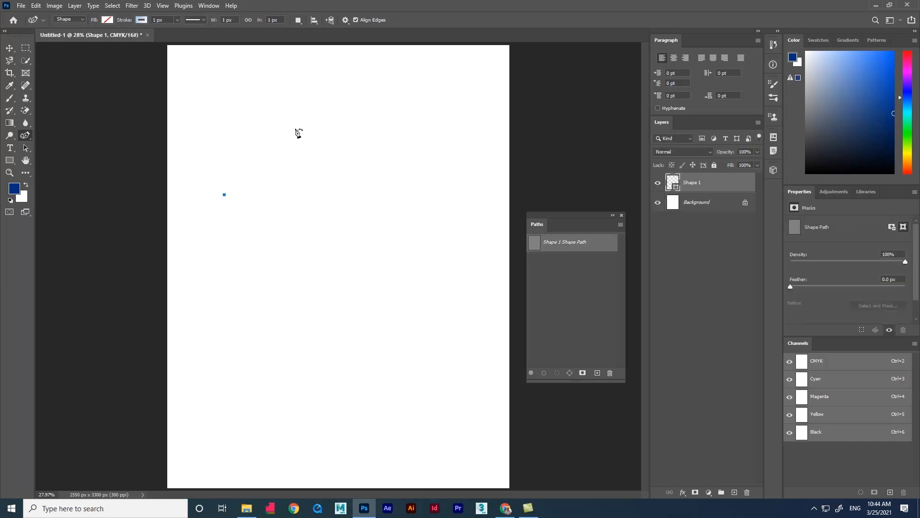
left_click(339, 86)
left_click(465, 278)
left_click(224, 195)
Step: Reshape the curve into a near circle about 1590 by 1600 px by moving its points and adding a fourth one at the upper right
left_click_drag(465, 278, 394, 287)
left_click_drag(224, 195, 236, 241)
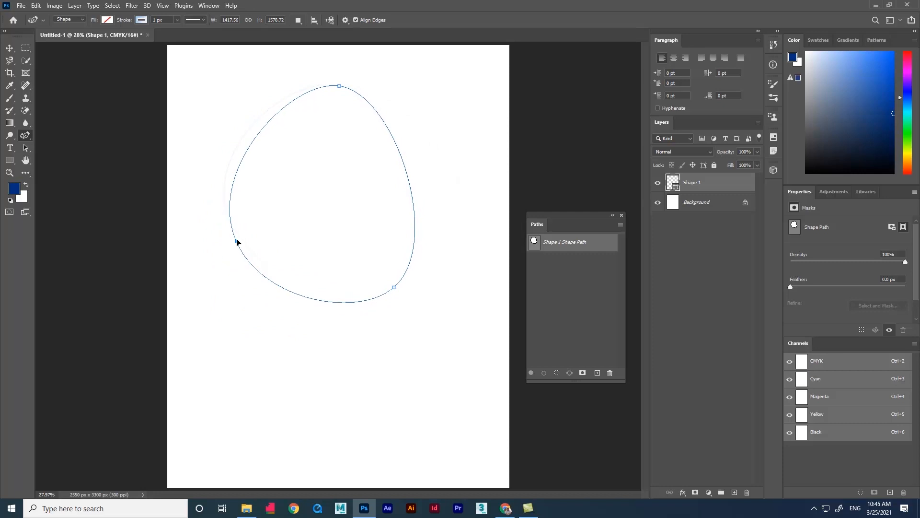
left_click_drag(409, 172, 430, 146)
left_click_drag(341, 89, 304, 94)
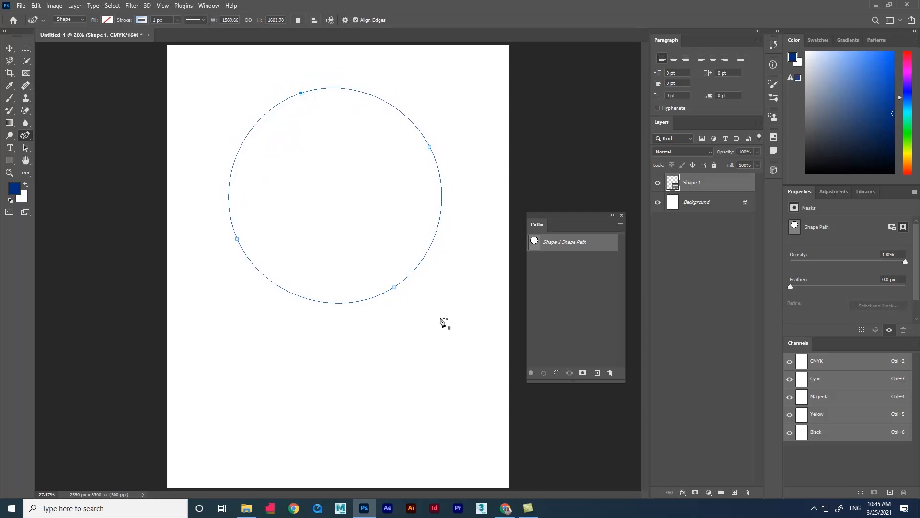
Step: Delete the circular curvature shape from the page
left_click(9, 49)
left_click(411, 234)
key("Delete")
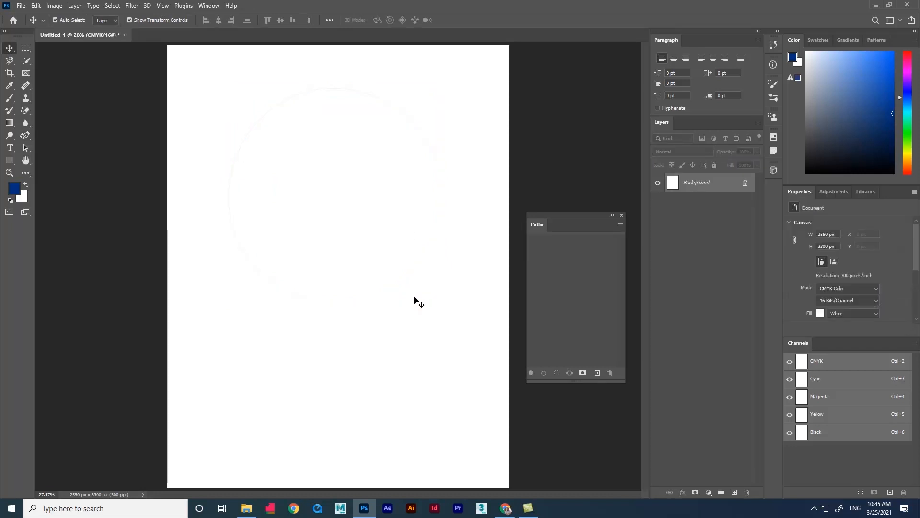
right_click(26, 135)
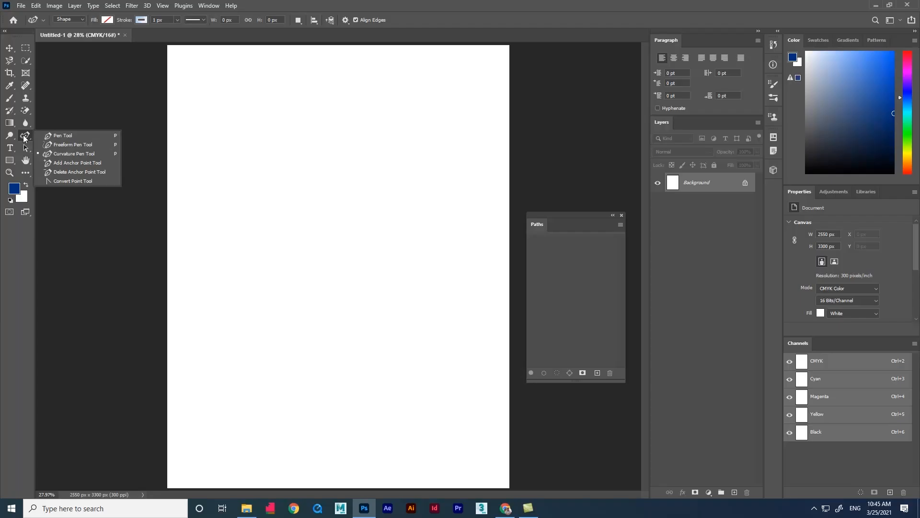
left_click(54, 184)
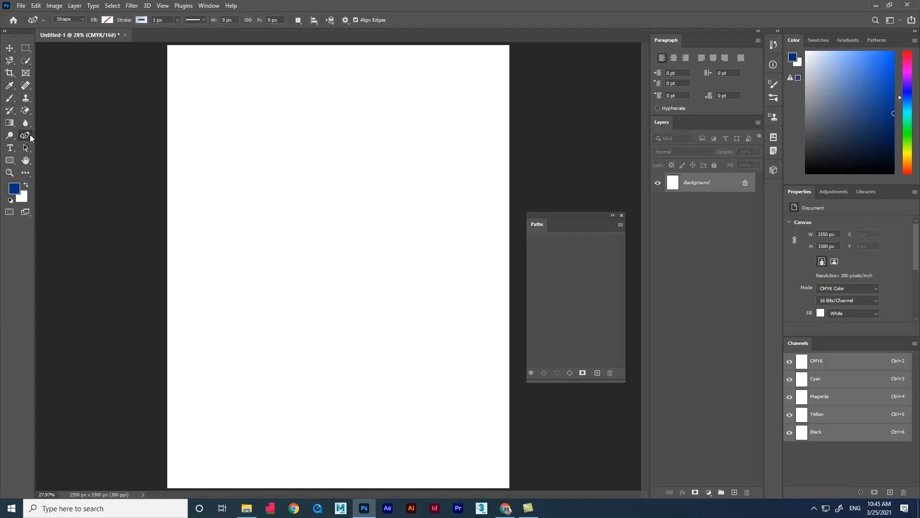
right_click(29, 135)
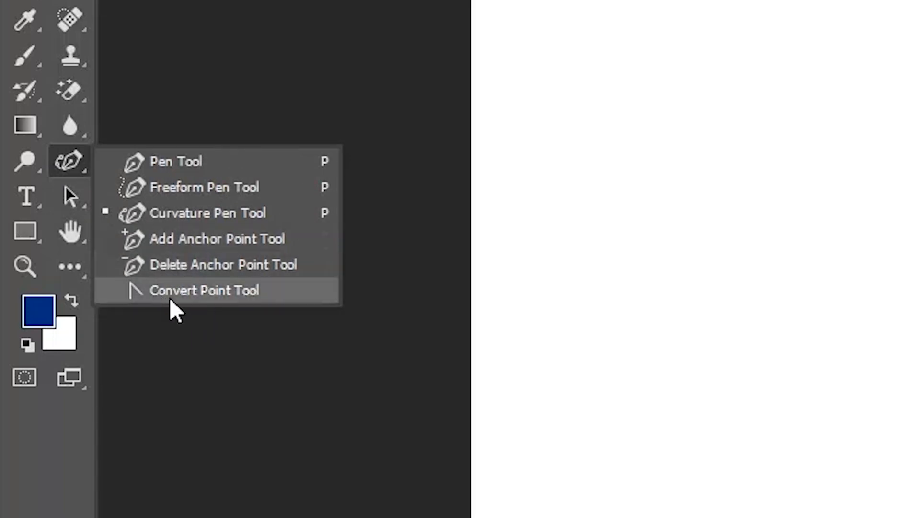
left_click(62, 176)
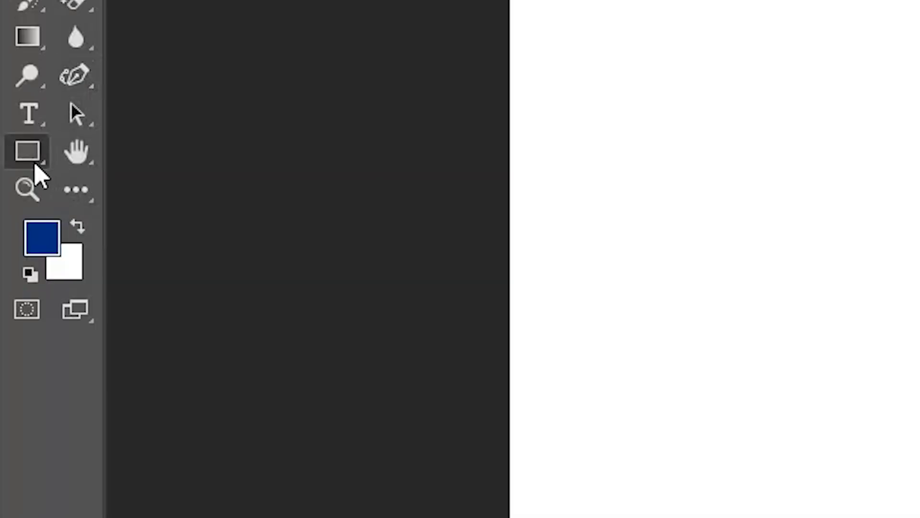
Step: Draw a rectangle shape about 2104 by 1722 px in the upper part of the page
right_click(34, 163)
left_click(117, 152)
left_click_drag(198, 115, 481, 346)
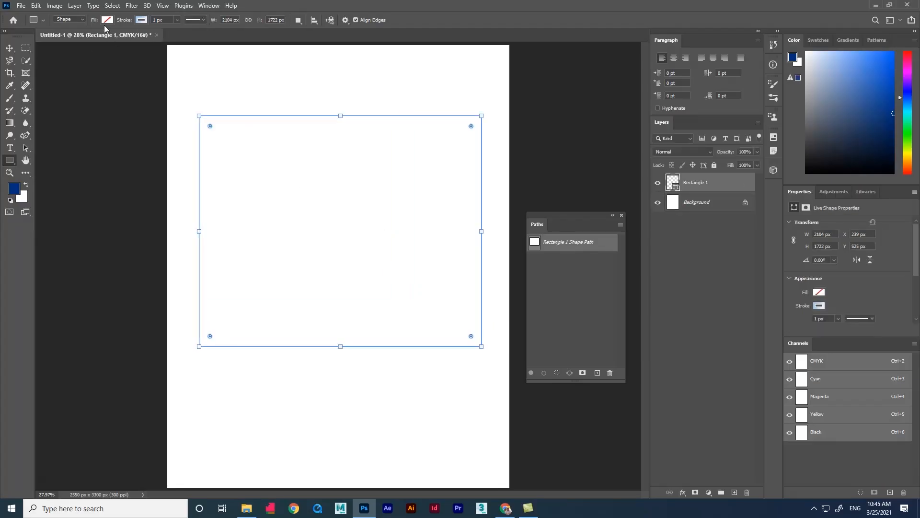
Step: Fill the rectangle with solid blue and set its stroke to solid black
left_click(106, 21)
left_click(133, 70)
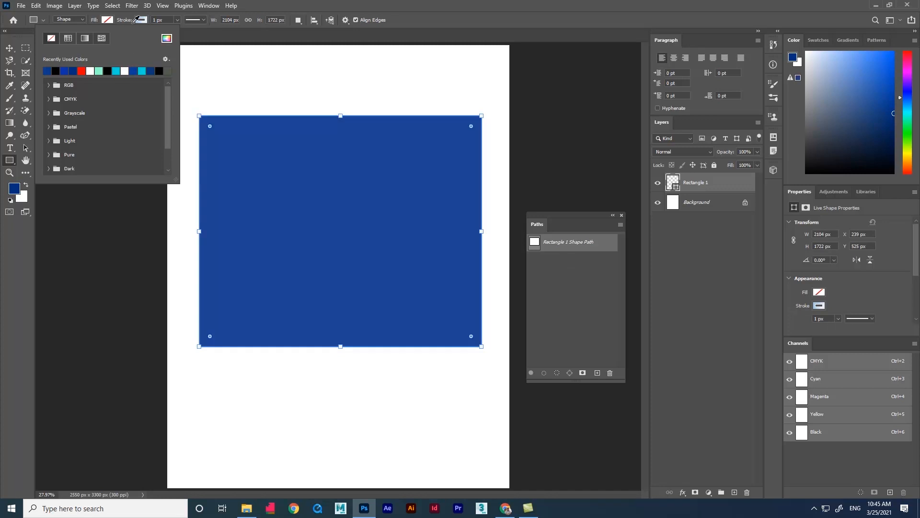
left_click(84, 38)
left_click(101, 40)
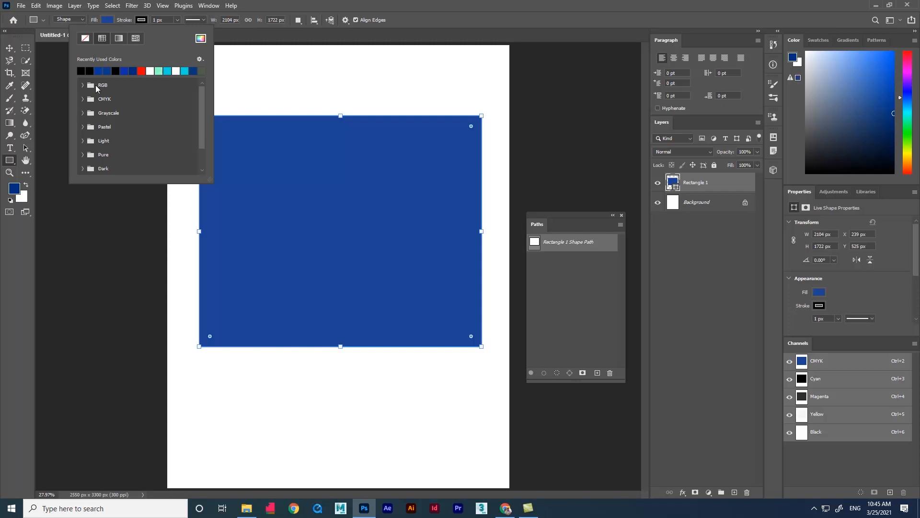
Step: Move the rectangle to about X 86 px, Y 589 px with the Move tool
left_click(9, 49)
left_click(174, 93)
left_click_drag(302, 204, 254, 185)
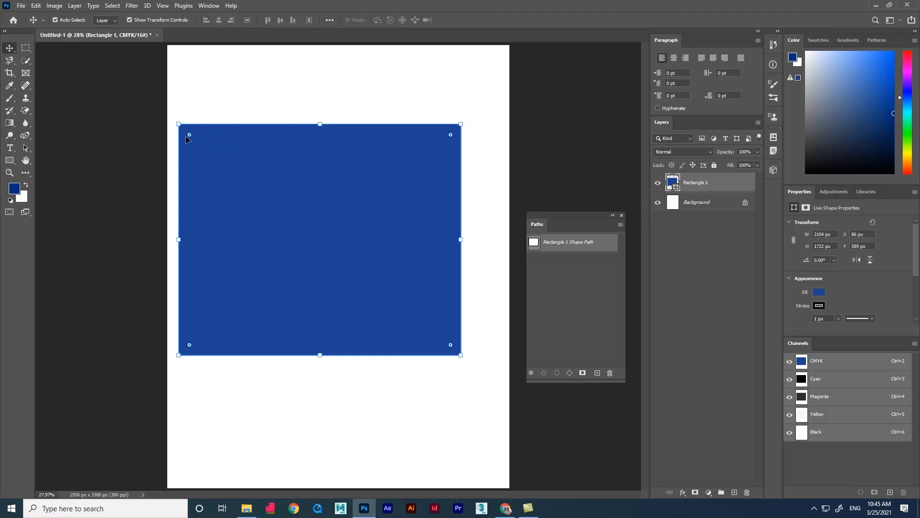
Step: Try fully rounding the rectangle's corners with its corner radius handle, and return them to square
mouse_move(190, 135)
left_mouse_down()
mouse_move(331, 257)
mouse_move(254, 200)
mouse_move(304, 244)
mouse_move(468, 370)
mouse_move(313, 246)
mouse_move(310, 258)
mouse_move(259, 211)
mouse_move(230, 164)
mouse_move(285, 241)
mouse_move(294, 240)
mouse_move(200, 169)
mouse_move(181, 136)
left_mouse_up()
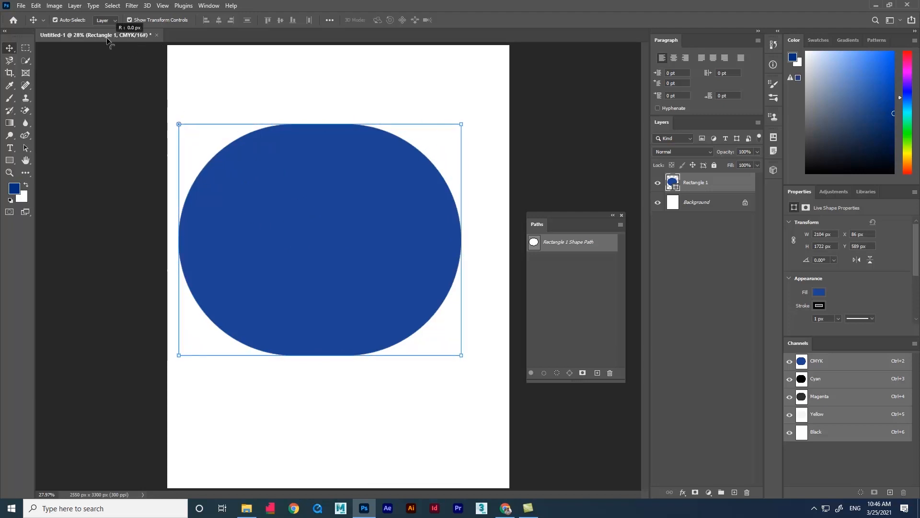
left_click(124, 143)
left_click(242, 180)
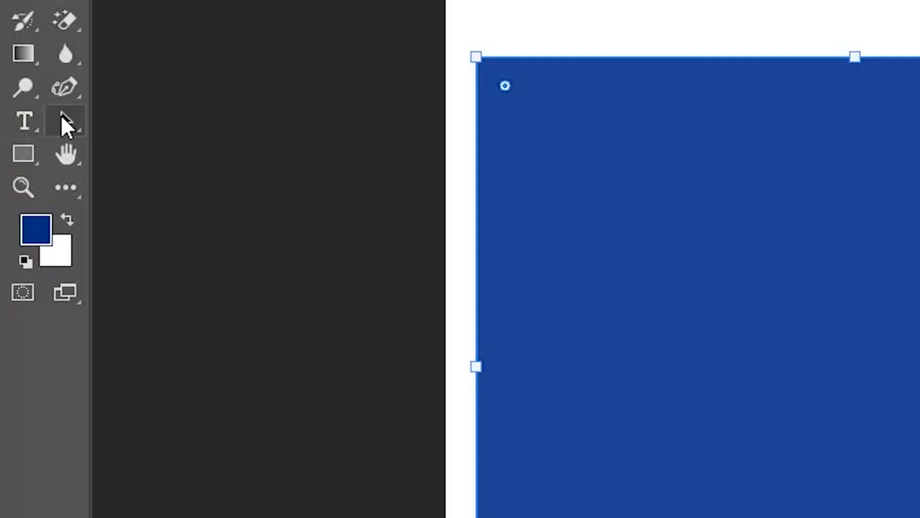
Step: Move the rectangle's lower-right anchor point inward with the Direct Selection tool, converting the live shape to a regular path
left_click(24, 149)
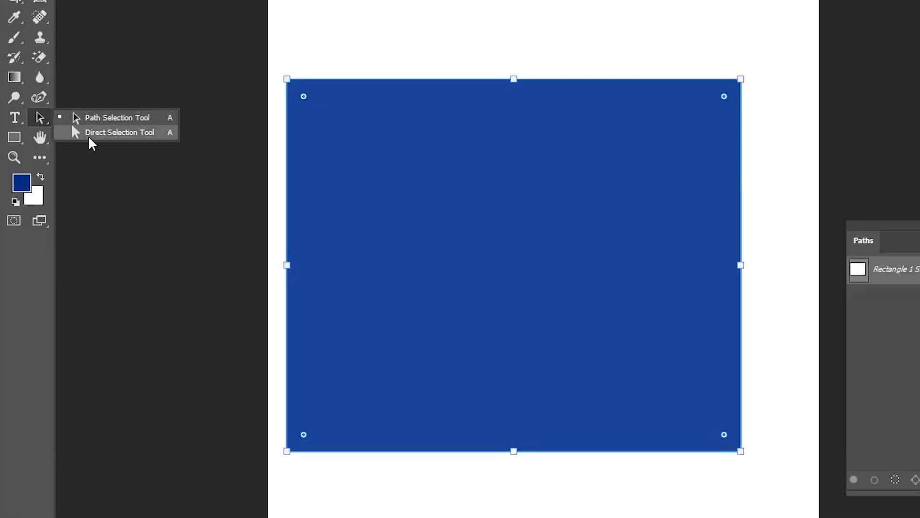
left_click(97, 131)
left_click_drag(772, 474, 686, 400)
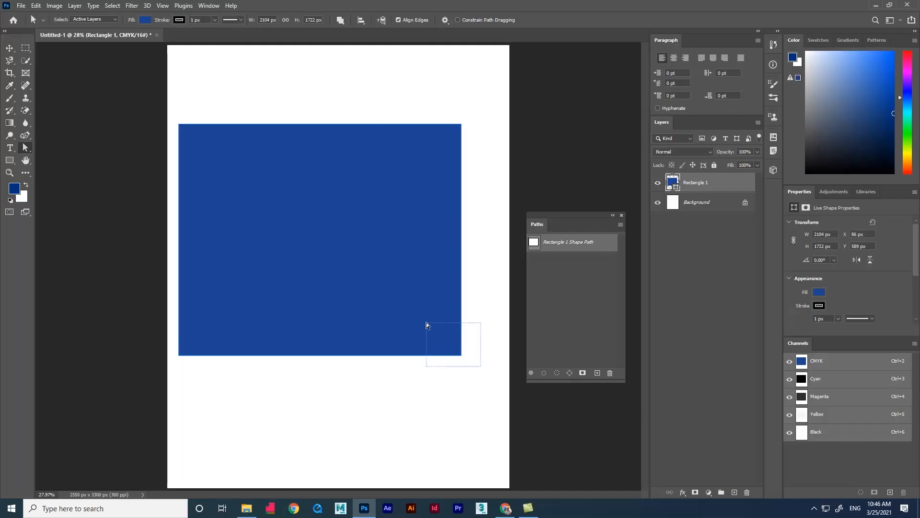
left_click_drag(741, 450, 727, 314)
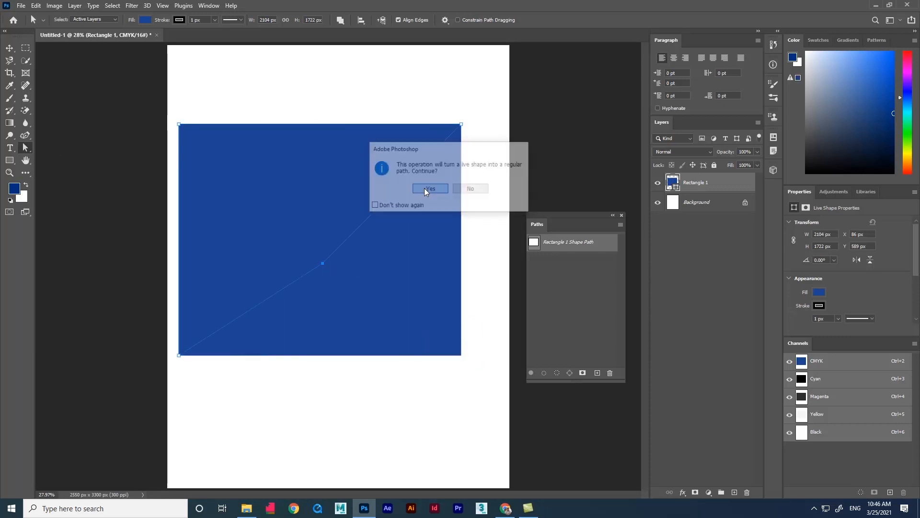
left_click(422, 190)
left_click_drag(323, 263, 385, 278)
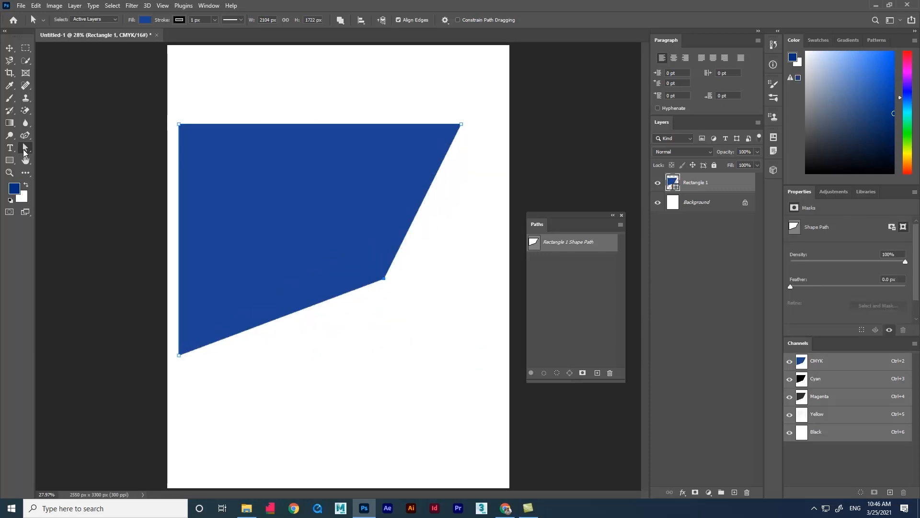
Step: Shift the whole blue shape slightly down and to the right with the Path Selection tool
right_click(23, 148)
left_click(79, 158)
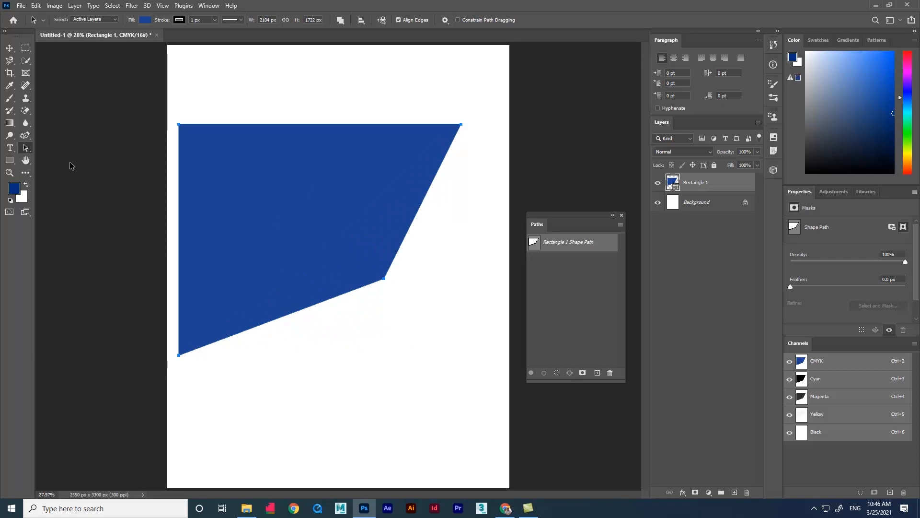
mouse_move(289, 218)
left_mouse_down()
mouse_move(294, 168)
mouse_move(314, 262)
mouse_move(298, 158)
mouse_move(291, 232)
left_mouse_up()
right_click(26, 147)
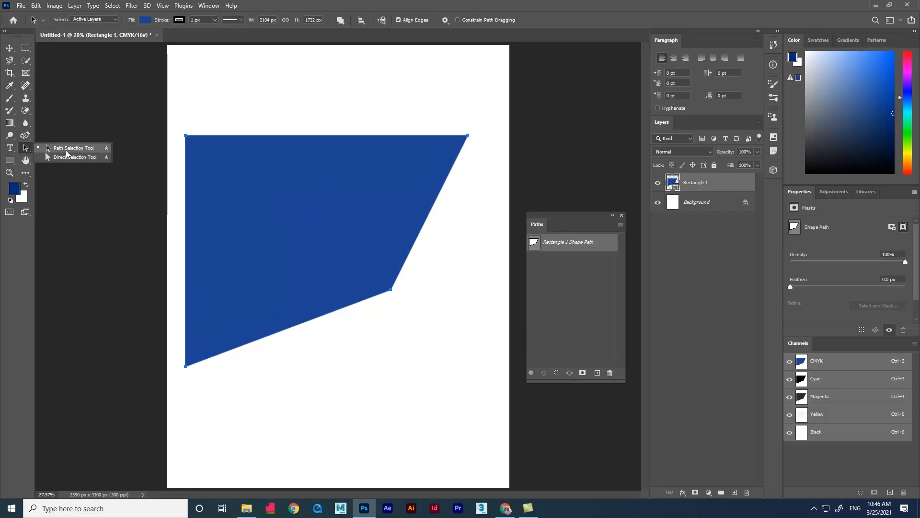
left_click(48, 148)
mouse_move(295, 200)
left_mouse_down()
mouse_move(298, 242)
mouse_move(292, 190)
mouse_move(296, 209)
left_mouse_up()
Step: Reposition the shape's two upper and lower-right anchor points individually, stretching it to about 2790 by 1854 px
right_click(23, 152)
left_click(61, 151)
left_click_drag(188, 139, 233, 125)
left_click(278, 131)
left_click_drag(391, 290, 398, 303)
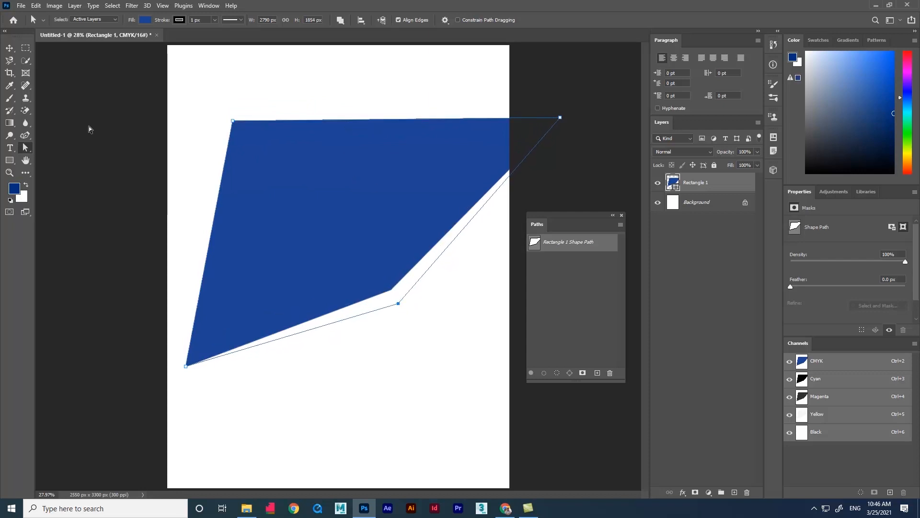
Step: Remove the blue shape's lower-right anchor point with the Delete Anchor Point tool, reducing the shape to a triangle
right_click(23, 144)
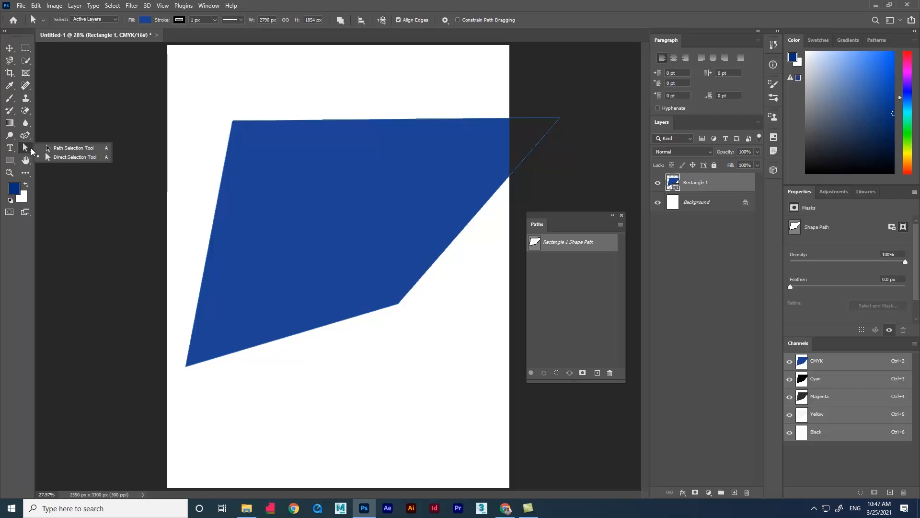
left_click(25, 147)
left_click_drag(26, 135, 62, 172)
left_click(62, 172)
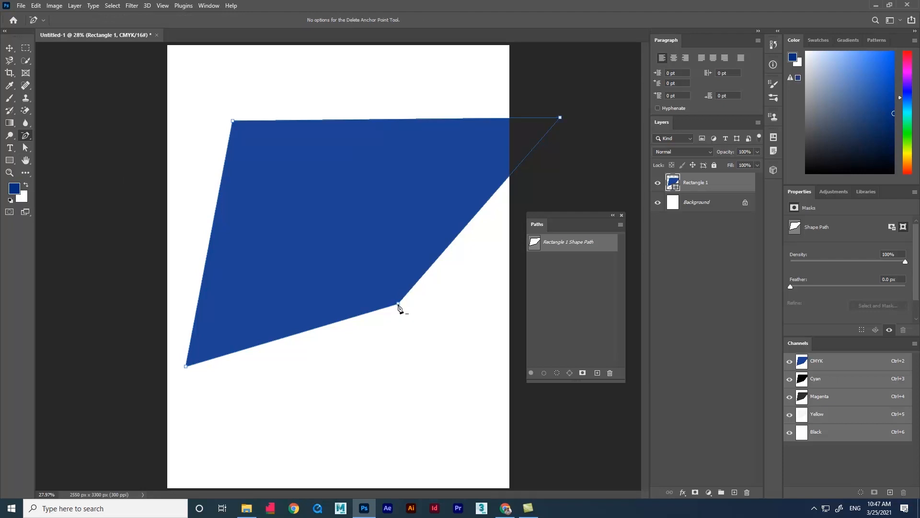
left_click(398, 305)
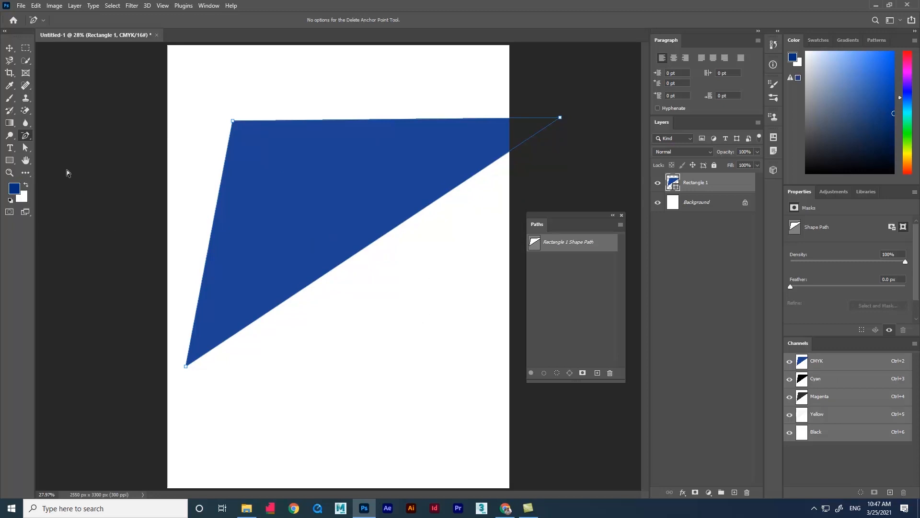
Step: Add an anchor point near the middle of the triangle's diagonal edge with the Add Anchor Point tool
right_click(29, 139)
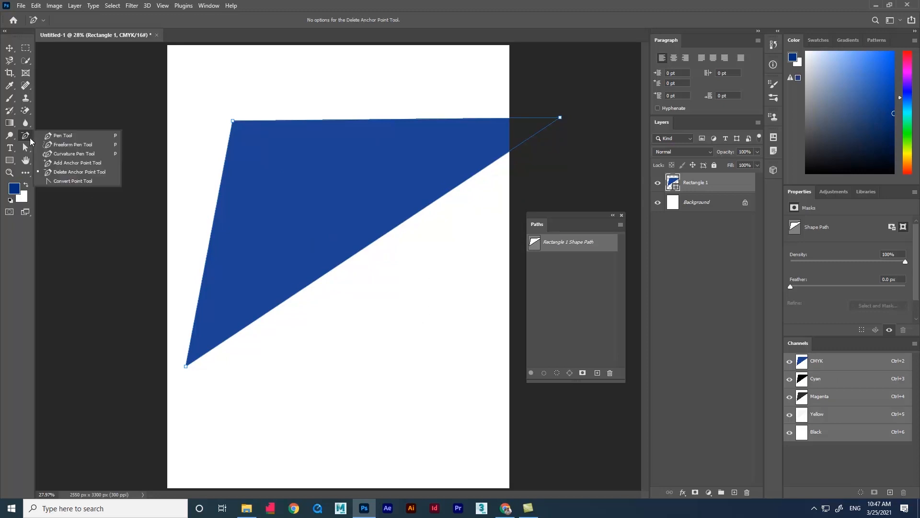
left_click(64, 166)
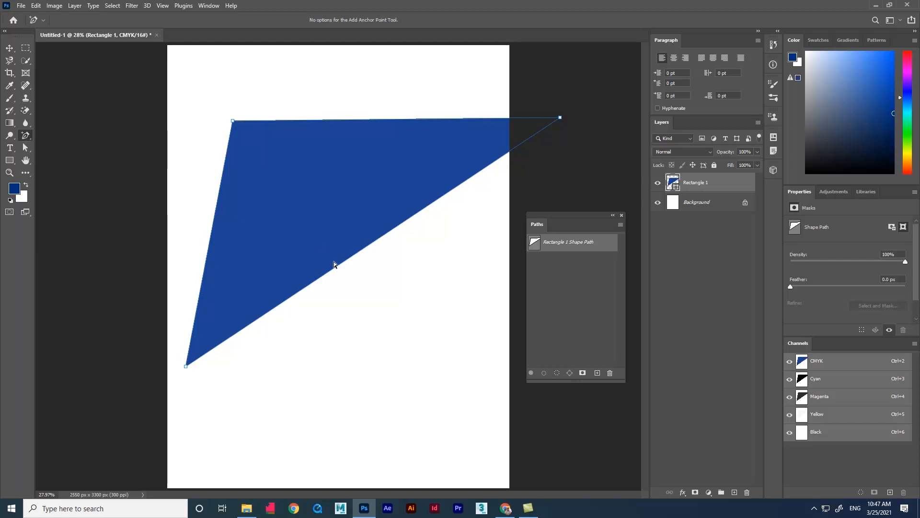
left_click(354, 255)
Step: Pull the diagonal edge's new anchor point down and to the right with the Direct Selection tool, bowing the edge gently outward
left_click(24, 145)
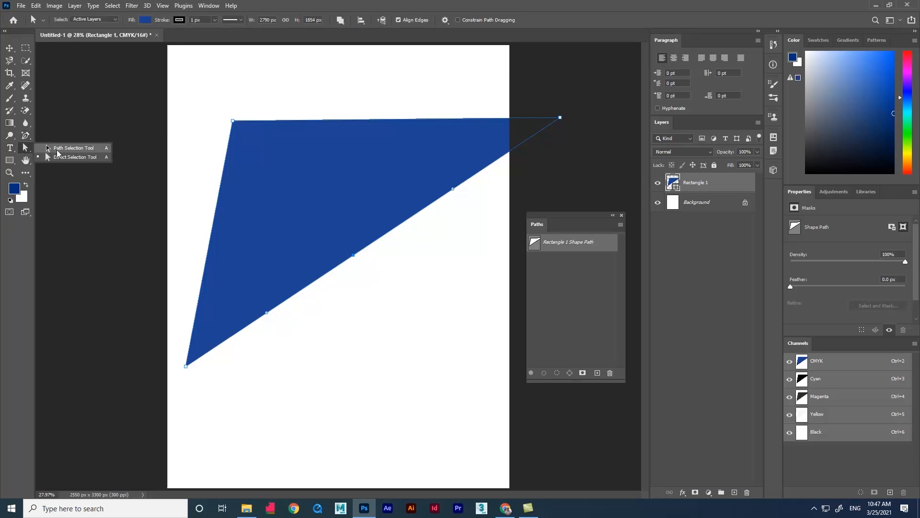
left_click(62, 160)
left_click_drag(384, 323, 318, 213)
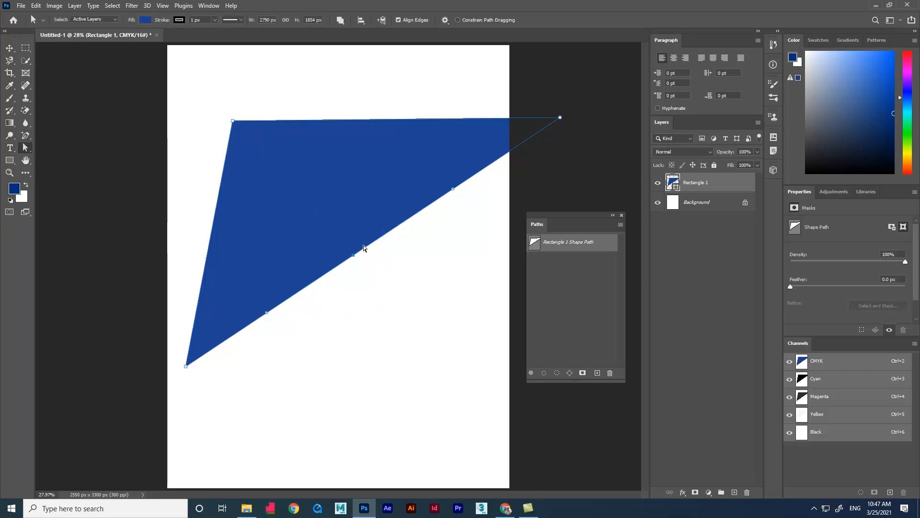
left_click_drag(354, 259, 390, 350)
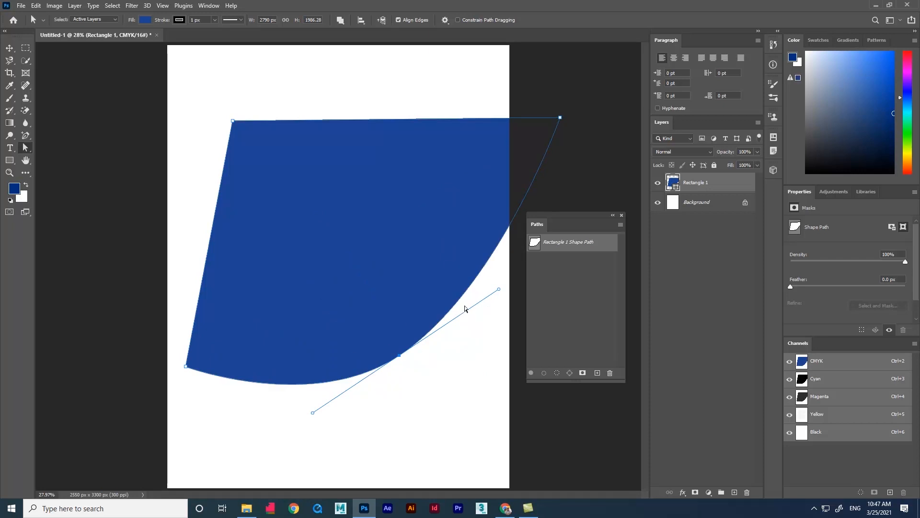
left_click_drag(400, 358, 410, 281)
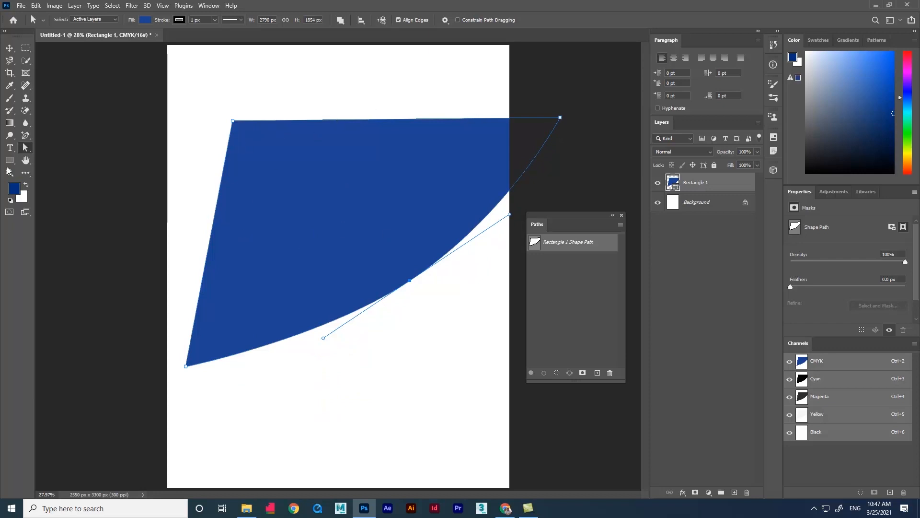
Step: Redraw the curve handles of the diagonal edge's middle anchor point with the Convert Point tool, and turn the point into a sharp corner
left_click(27, 138)
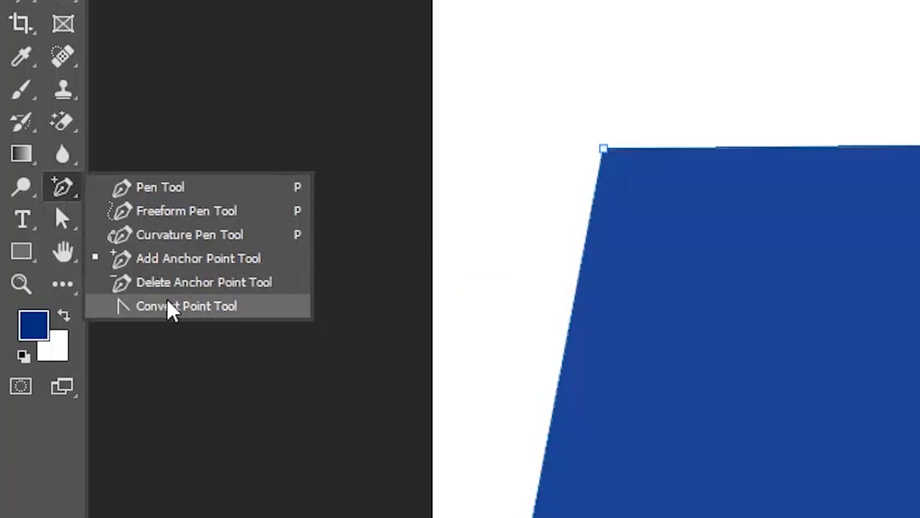
left_click(170, 307)
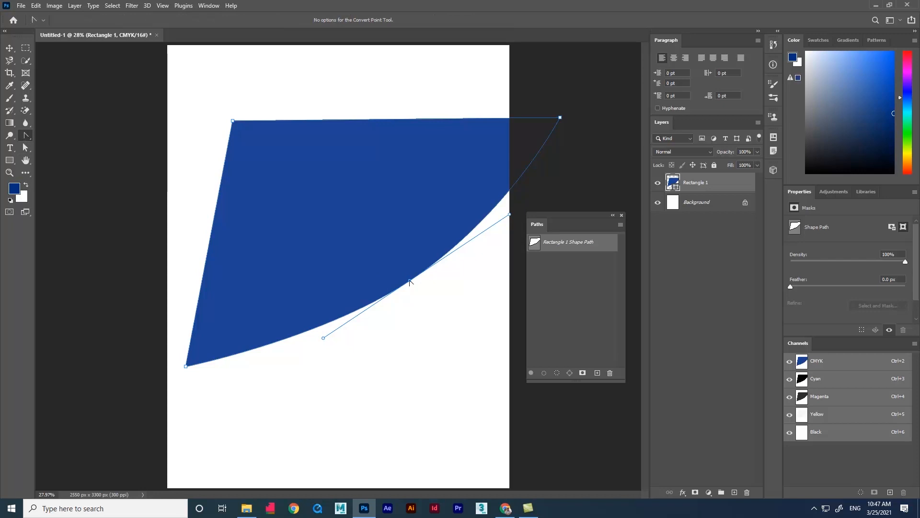
left_click_drag(410, 281, 302, 354)
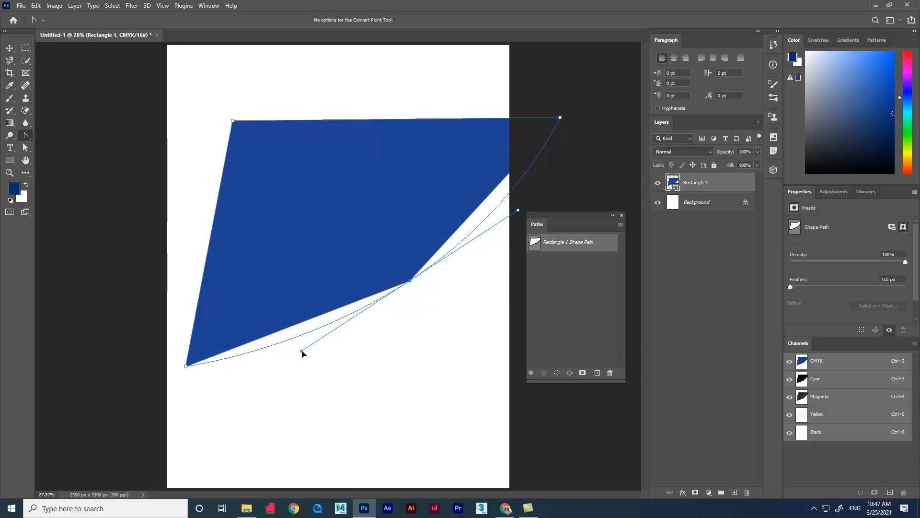
left_click(410, 281)
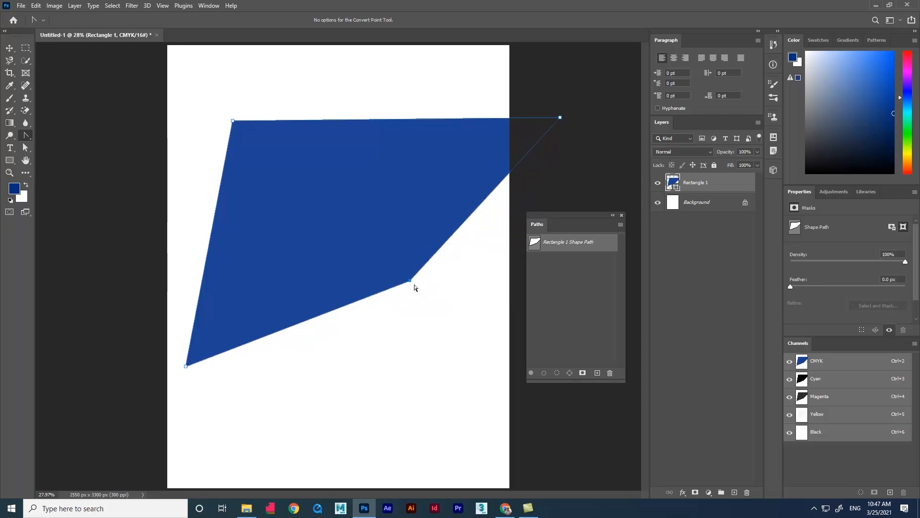
Step: Draw curve handles out of the middle and upper-left anchor points, and convert both points back to sharp corners
left_click_drag(410, 282, 307, 347)
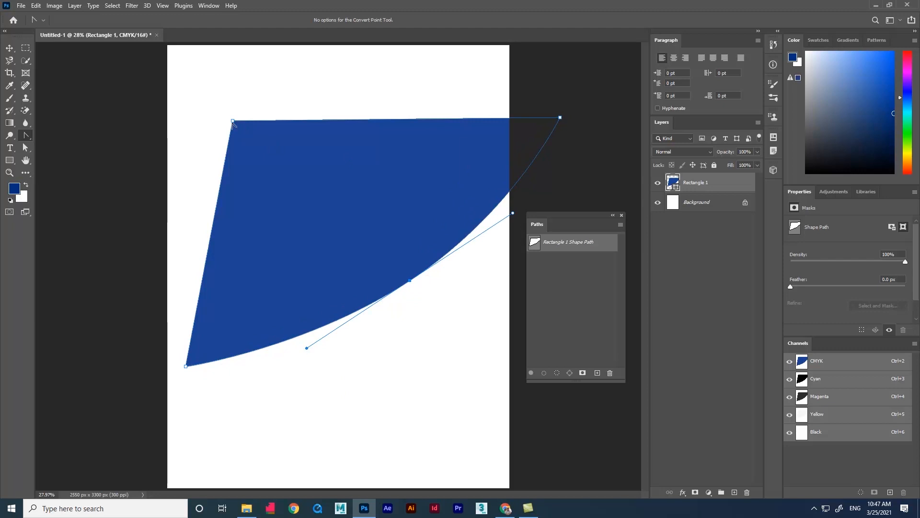
left_click_drag(233, 122, 284, 103)
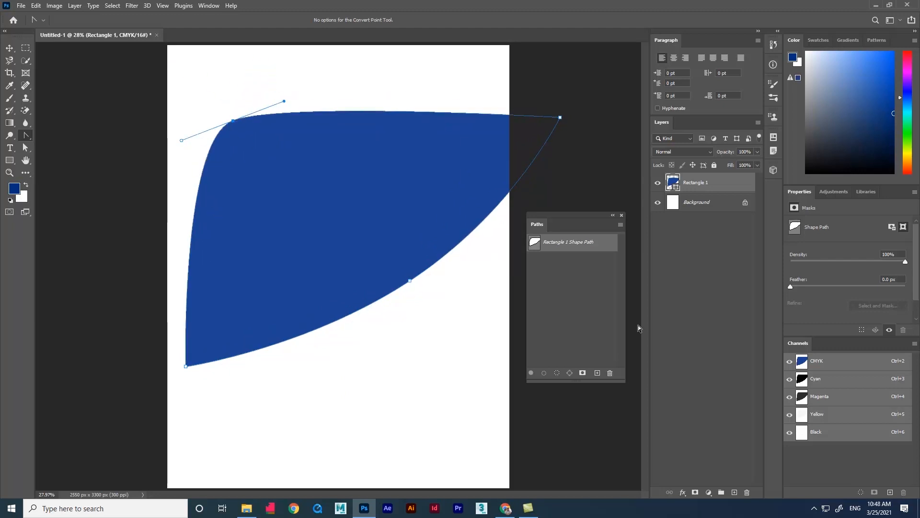
left_click(234, 122)
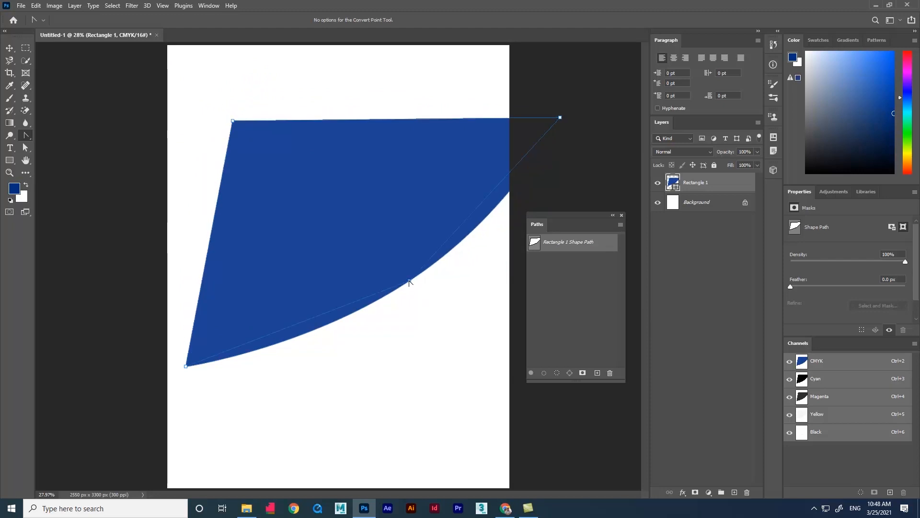
left_click(410, 281)
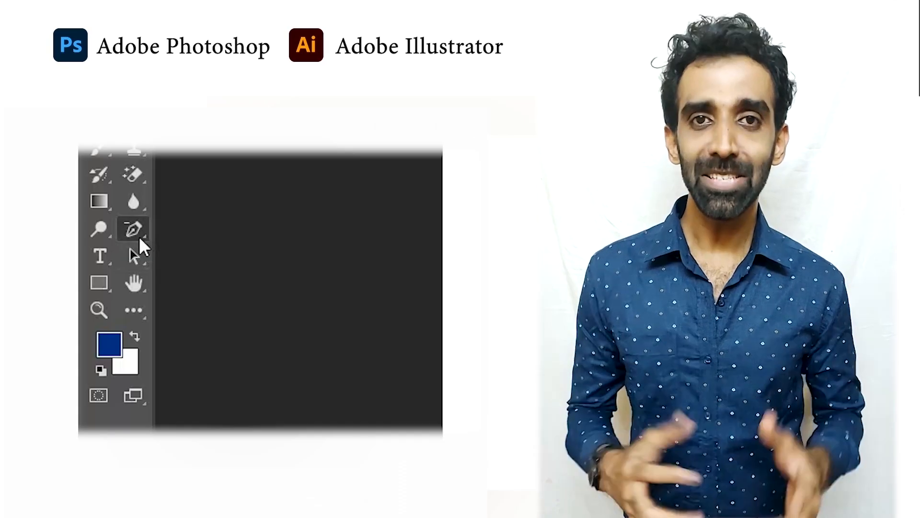
right_click(28, 138)
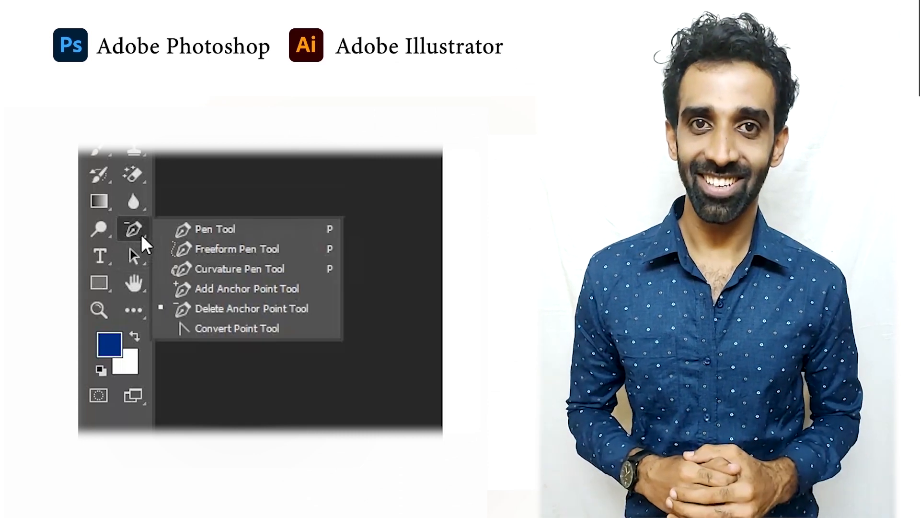